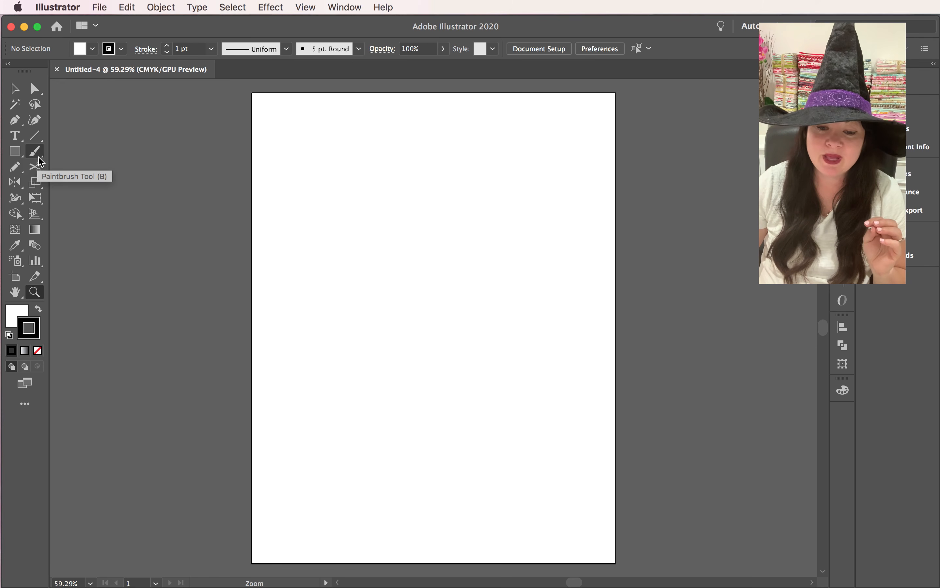
Draw a closed leg shape with the Pen tool, about 78 pt wide and 201 pt tall, with a curved front edge narrowing to the ankle
{"action": "left_click", "coordinate": [14, 127]}
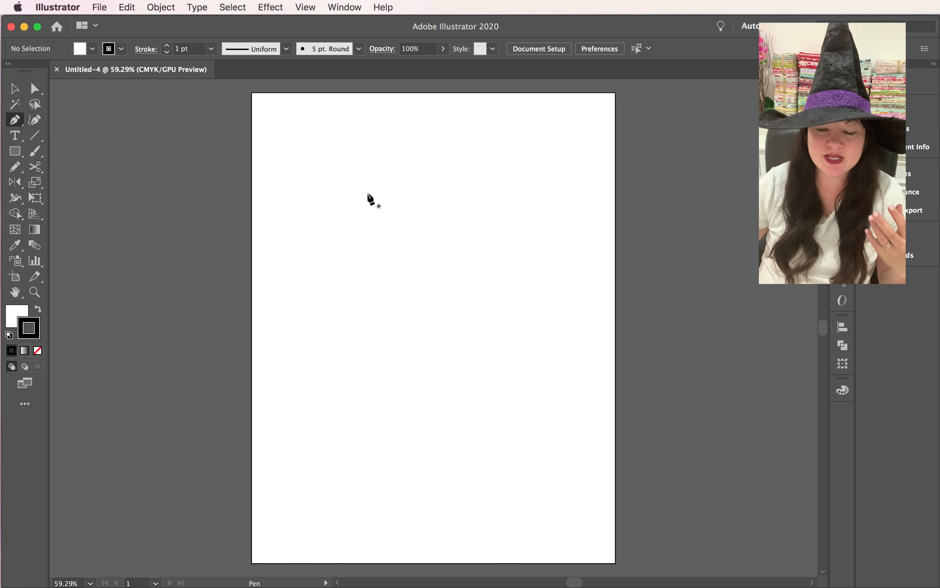
{"action": "left_click", "coordinate": [364, 144]}
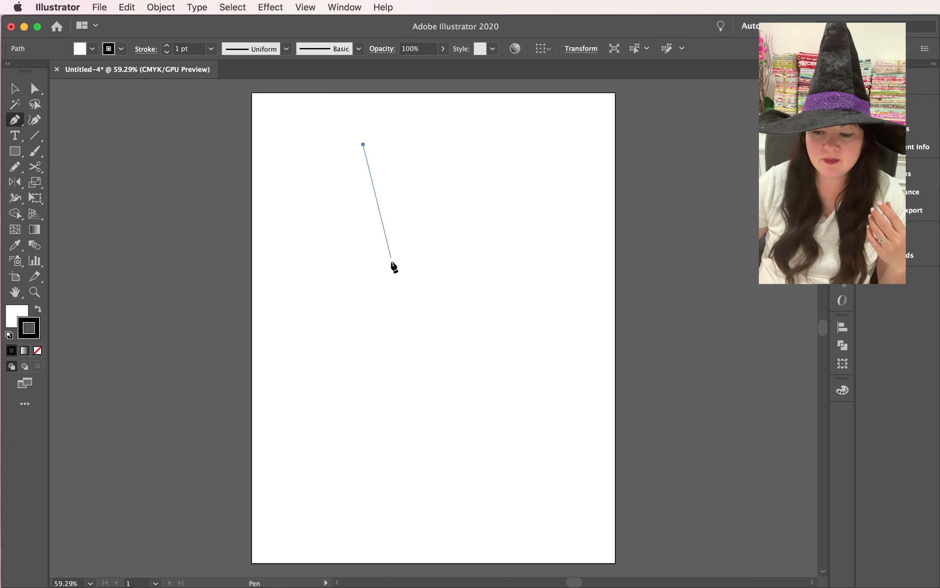
{"action": "left_click_drag", "start_coordinate": [388, 262], "coordinate": [407, 299]}
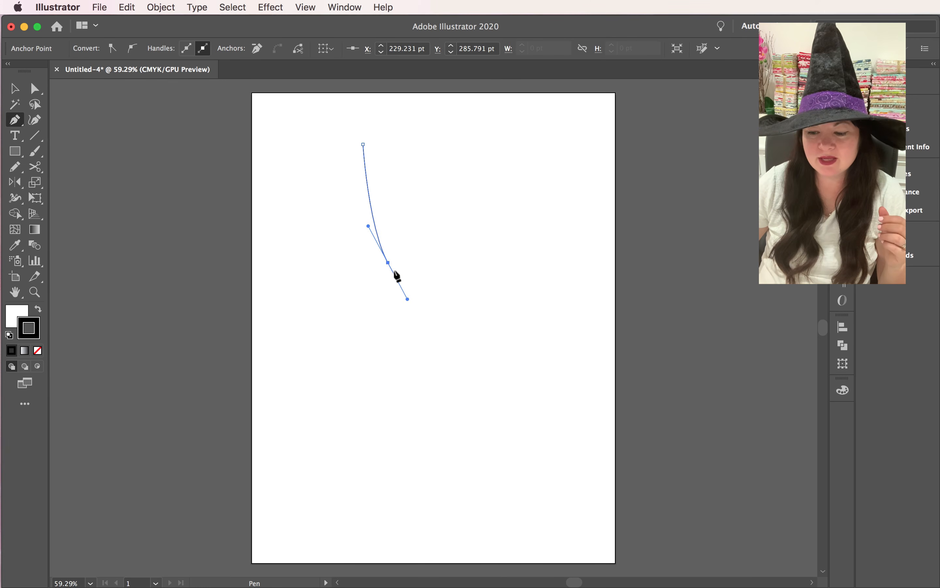
{"action": "left_click", "coordinate": [388, 263]}
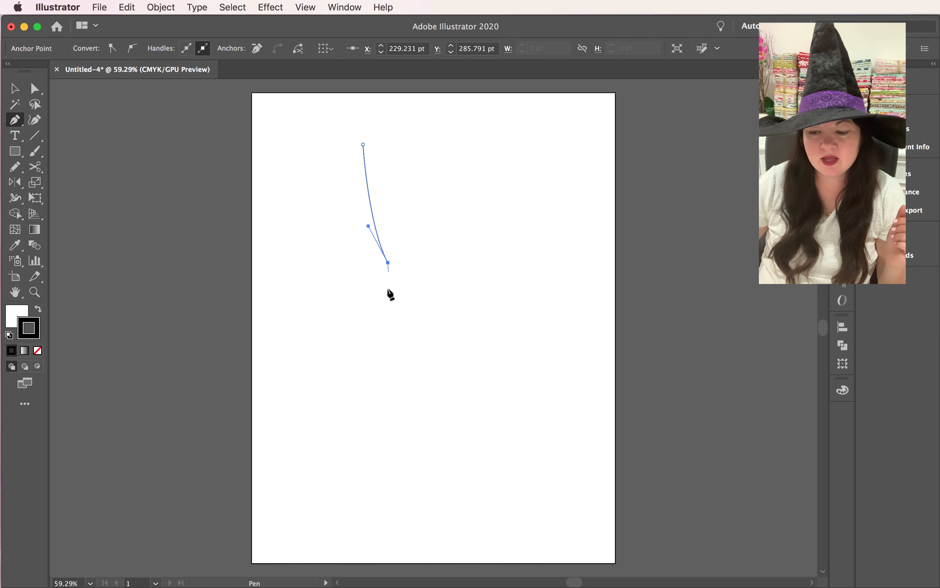
{"action": "left_click", "coordinate": [410, 263]}
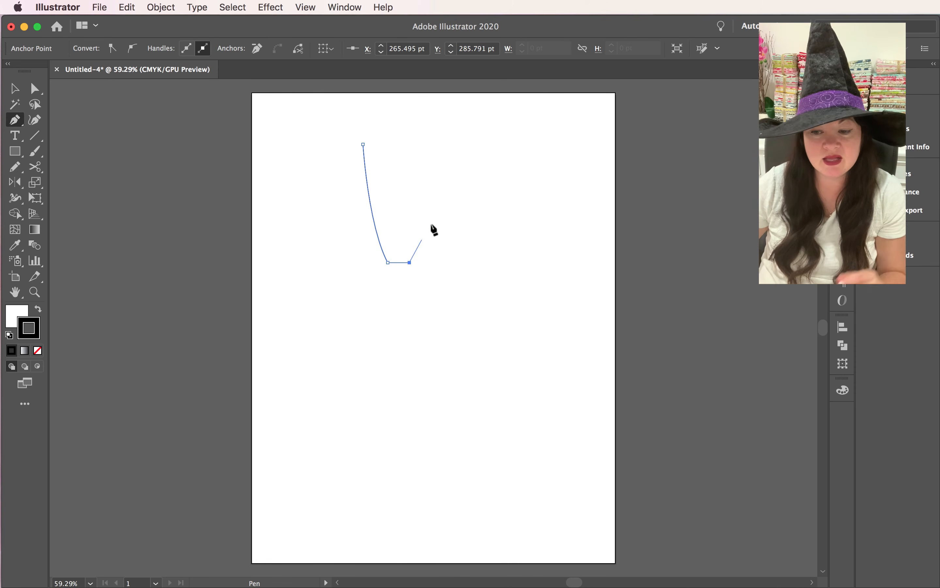
{"action": "left_click", "coordinate": [409, 143]}
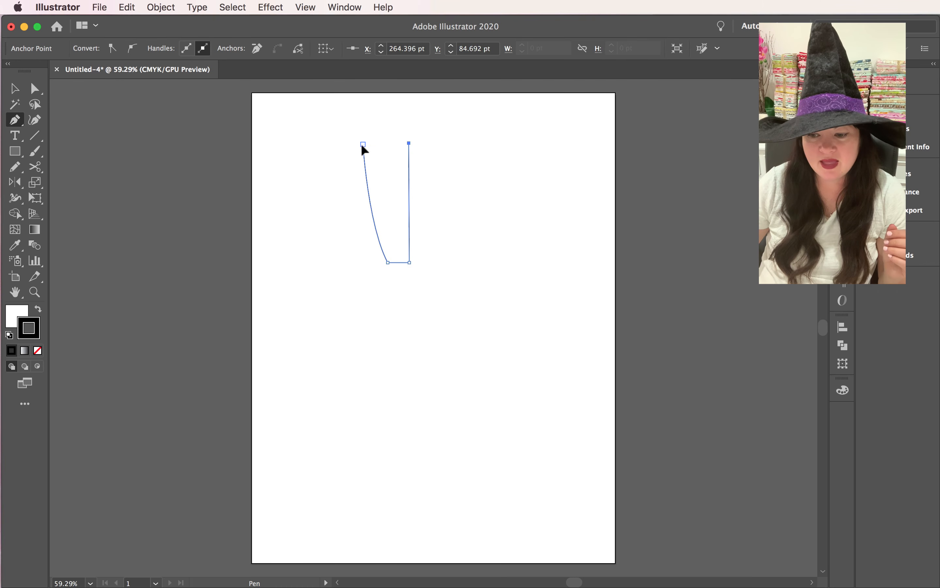
{"action": "left_click", "coordinate": [363, 145]}
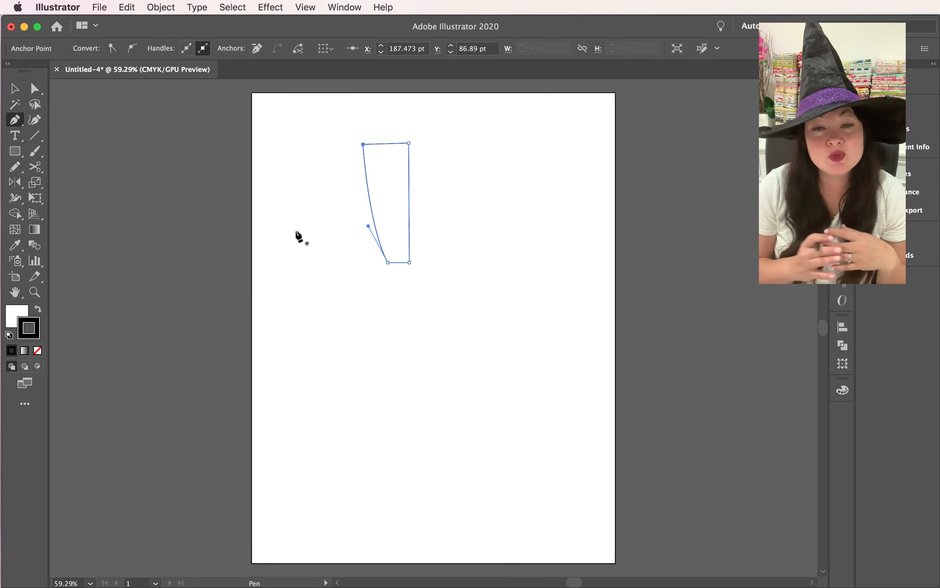
Swap the leg's fill and stroke so it is filled black, and set its stroke to None
{"action": "left_click", "coordinate": [39, 311]}
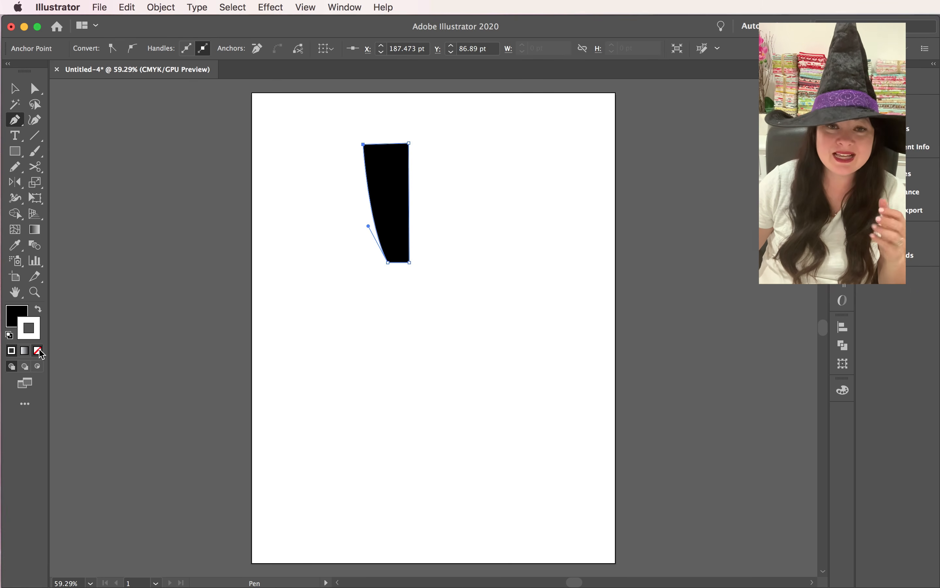
{"action": "left_click", "coordinate": [39, 352]}
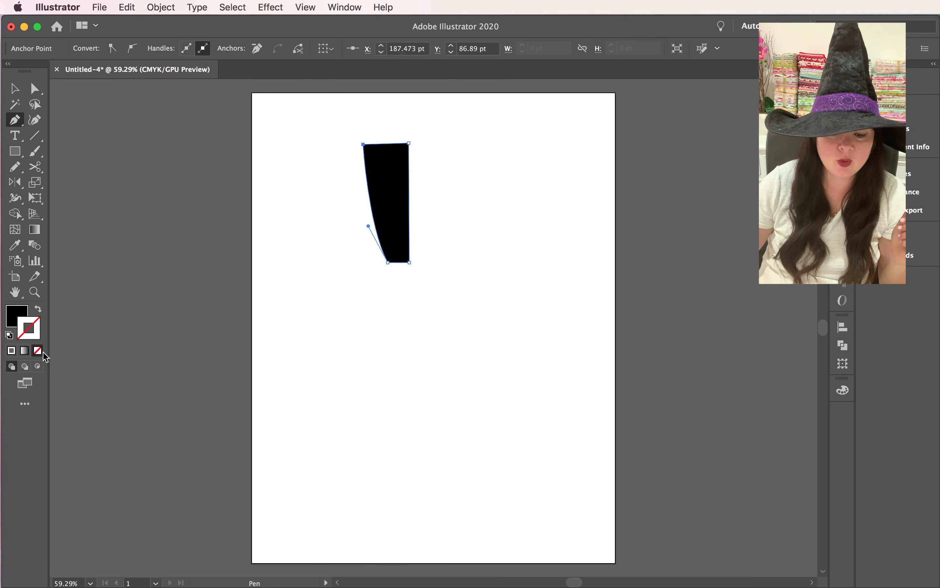
{"action": "left_click", "coordinate": [14, 89]}
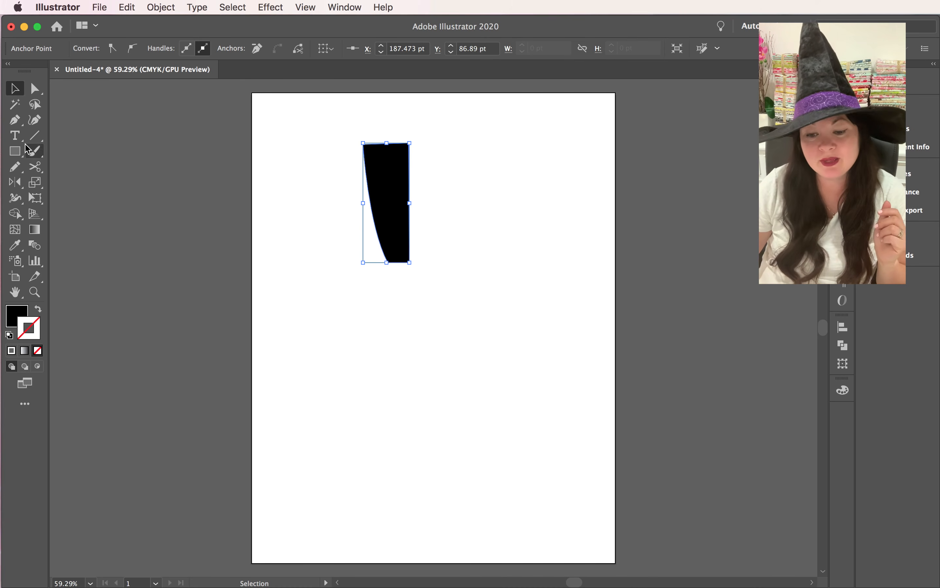
Start a boot outline at the ankle with the Pen tool: a cuff about 72 pt wide, a curved front and an upturned toe tip
{"action": "left_click", "coordinate": [14, 121]}
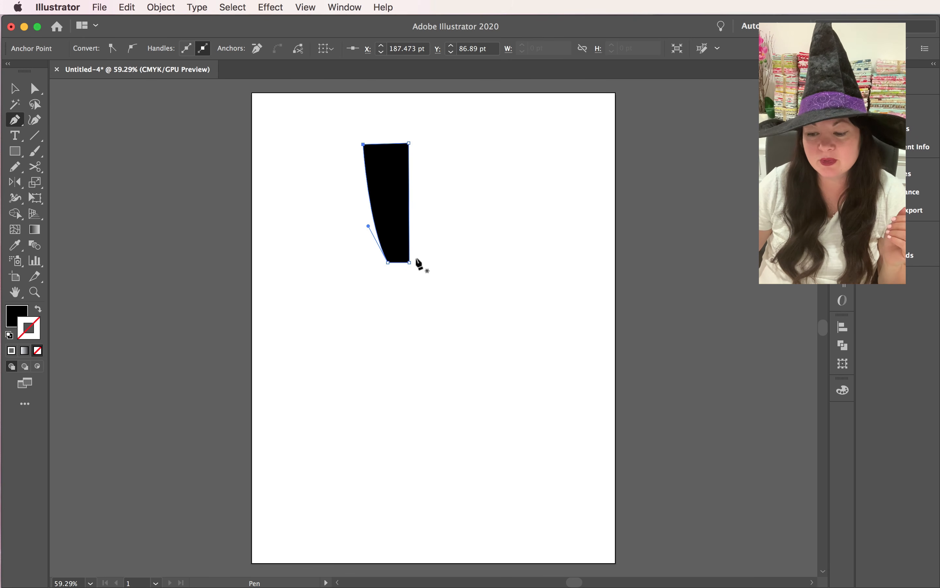
{"action": "left_click_drag", "start_coordinate": [417, 258], "coordinate": [374, 258]}
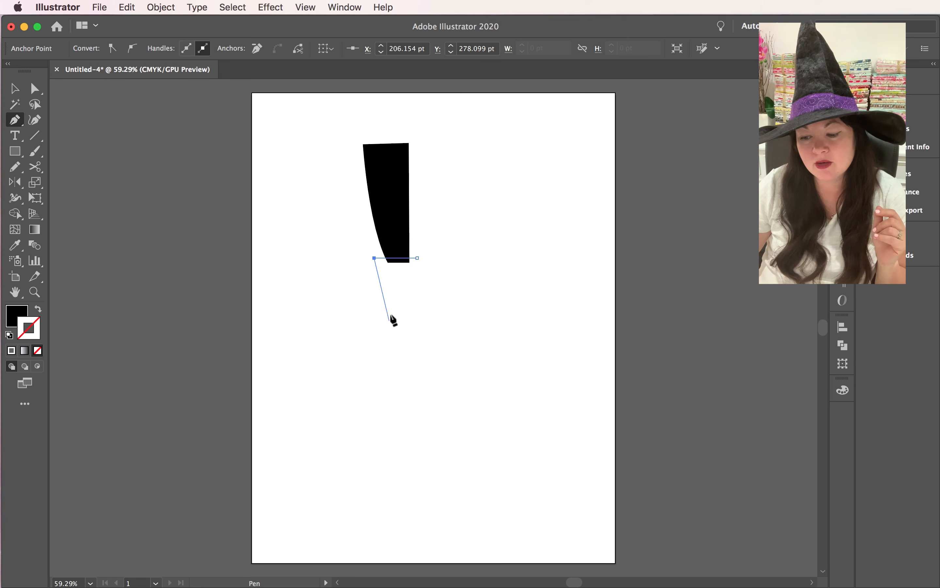
{"action": "left_click", "coordinate": [382, 273]}
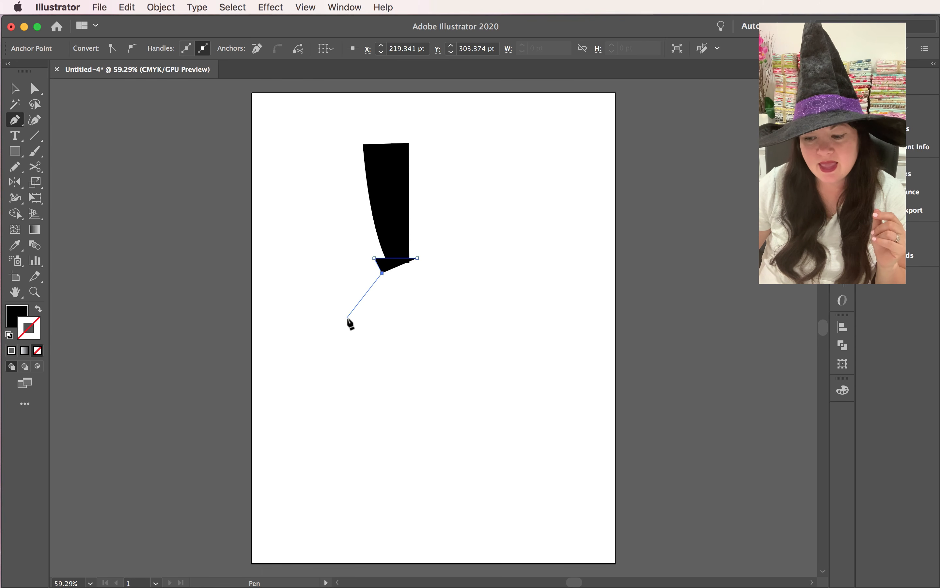
{"action": "left_click_drag", "start_coordinate": [348, 317], "coordinate": [306, 312]}
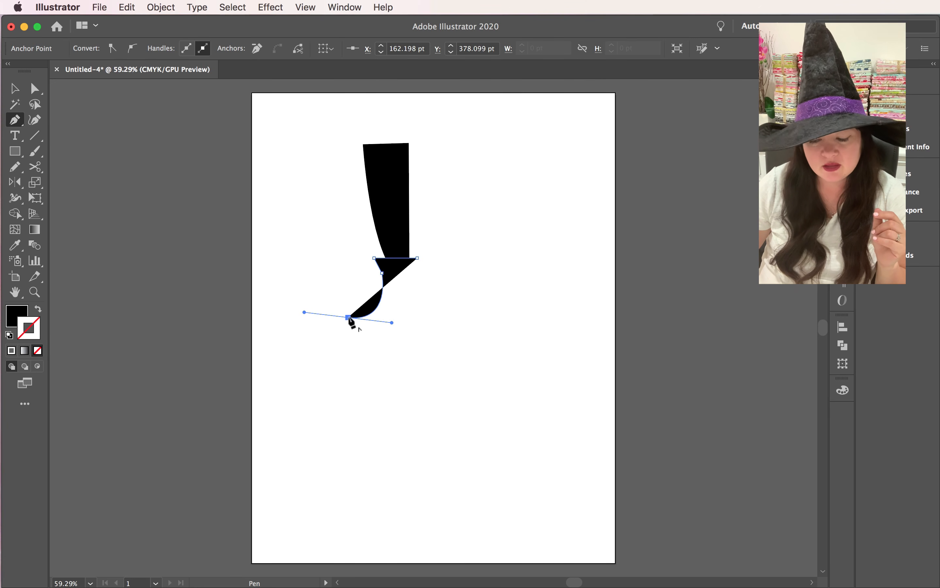
{"action": "left_click", "coordinate": [349, 318]}
{"action": "left_click_drag", "start_coordinate": [340, 304], "coordinate": [341, 295]}
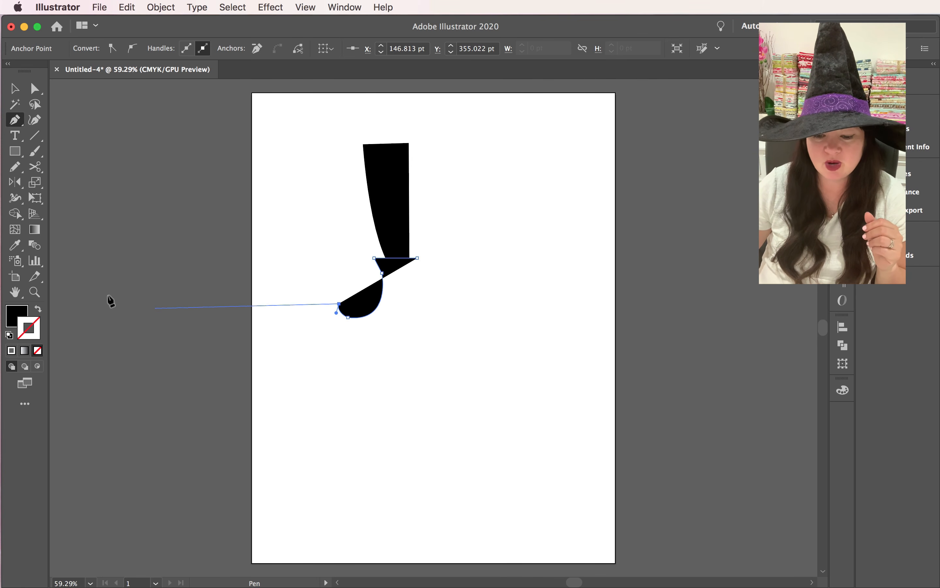
Swap fill and stroke to show the boot as an outline, and continue its path along the curved sole to the arch
{"action": "left_click", "coordinate": [39, 309]}
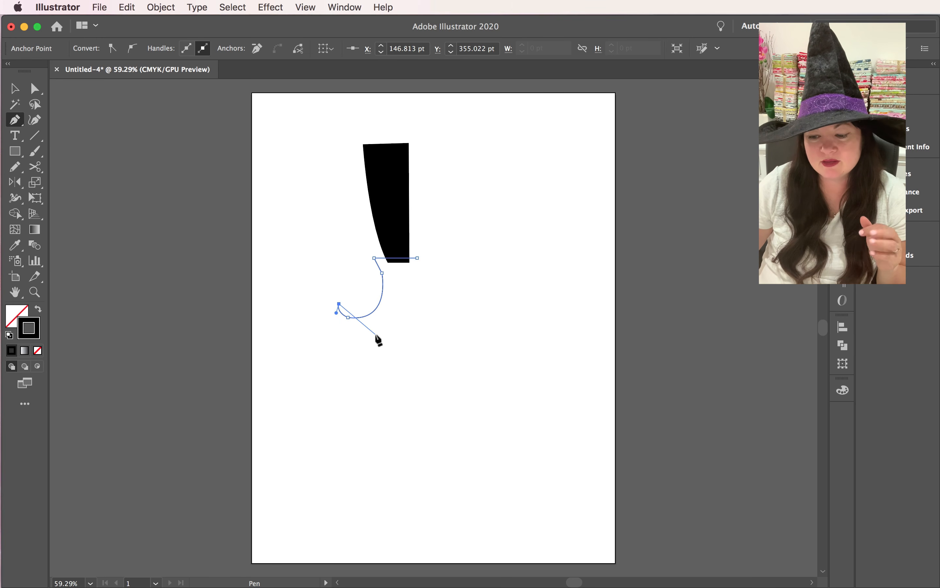
{"action": "left_click_drag", "start_coordinate": [376, 335], "coordinate": [437, 335]}
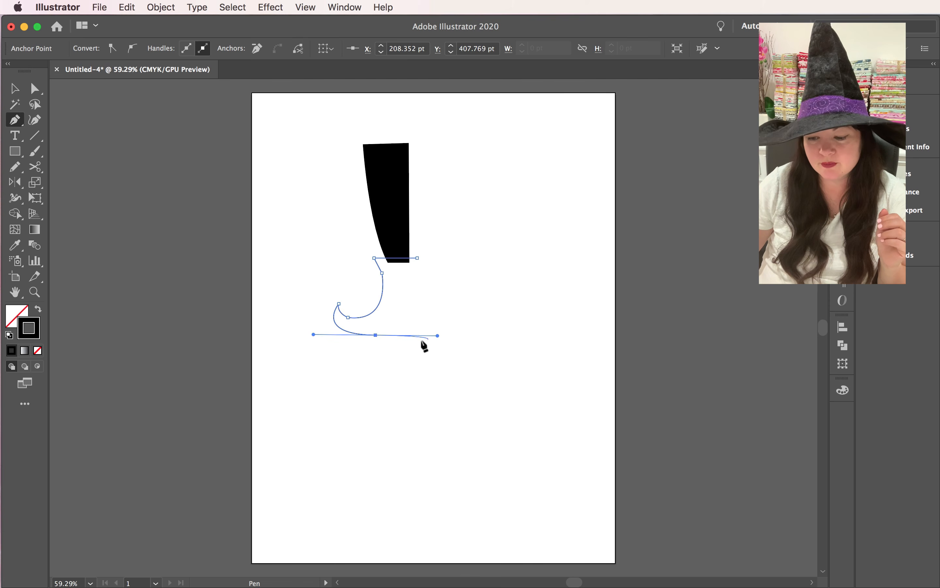
{"action": "left_click", "coordinate": [375, 335]}
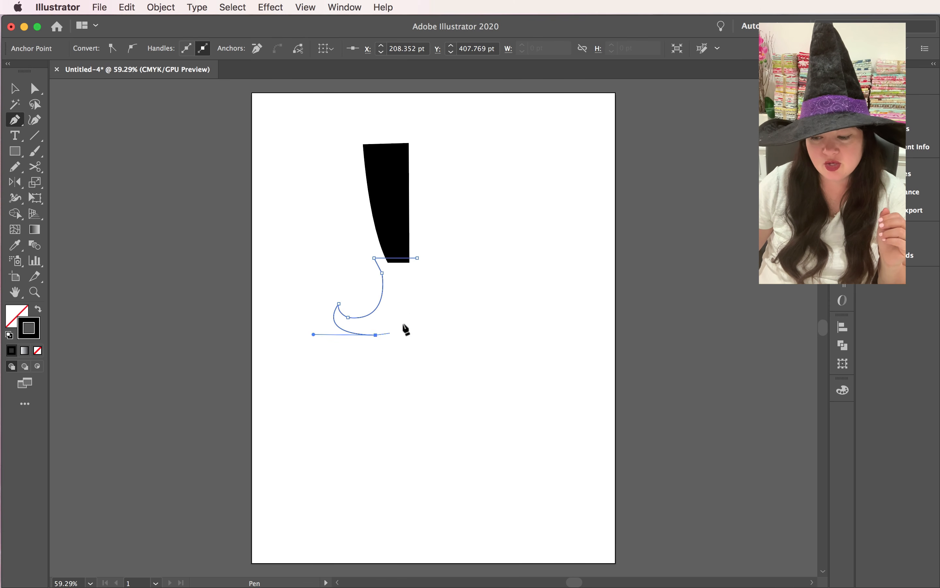
{"action": "left_click_drag", "start_coordinate": [414, 314], "coordinate": [427, 293]}
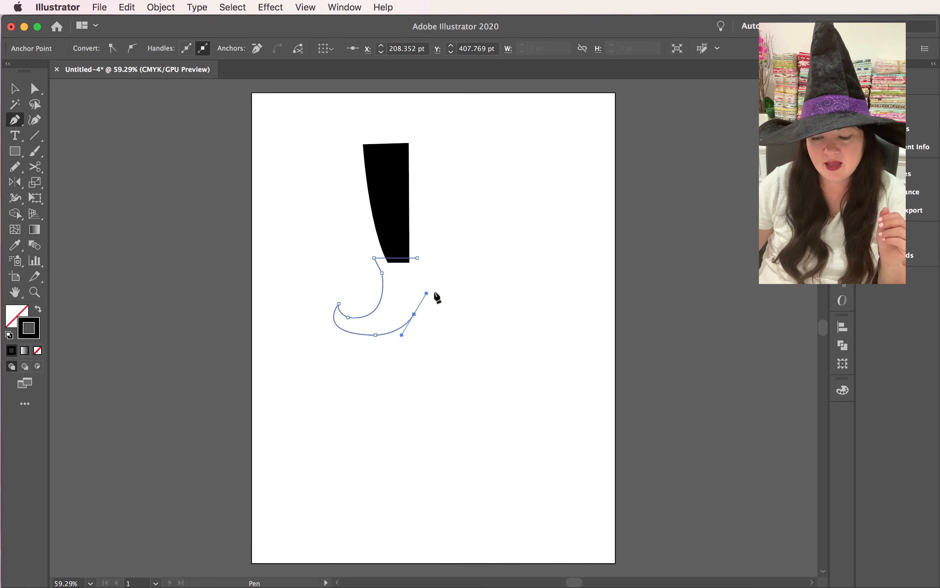
{"action": "left_click", "coordinate": [414, 314]}
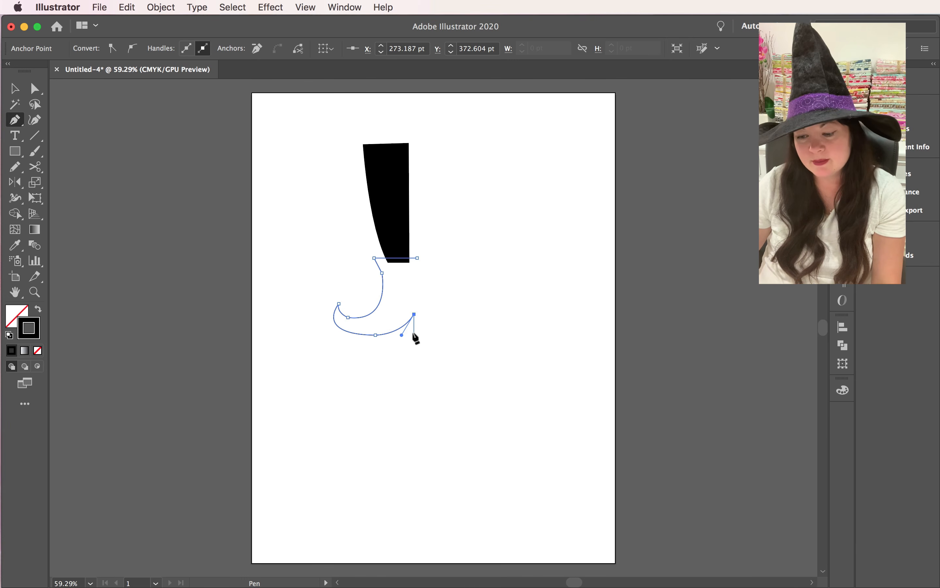
Add a heel about 31 pt wide and a curved back to the boot, close the path at the cuff, and deselect it
{"action": "left_click_drag", "start_coordinate": [414, 333], "coordinate": [432, 334]}
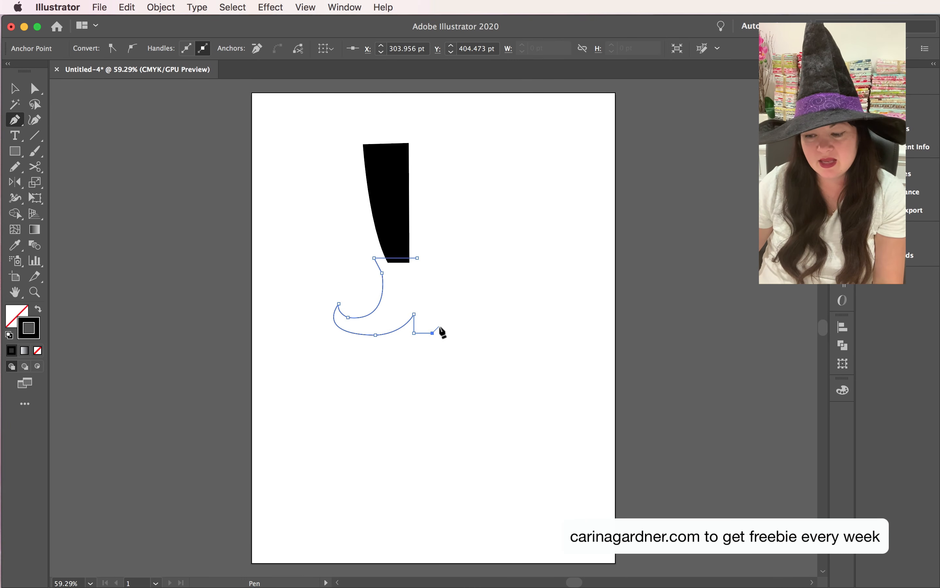
{"action": "left_click", "coordinate": [433, 333]}
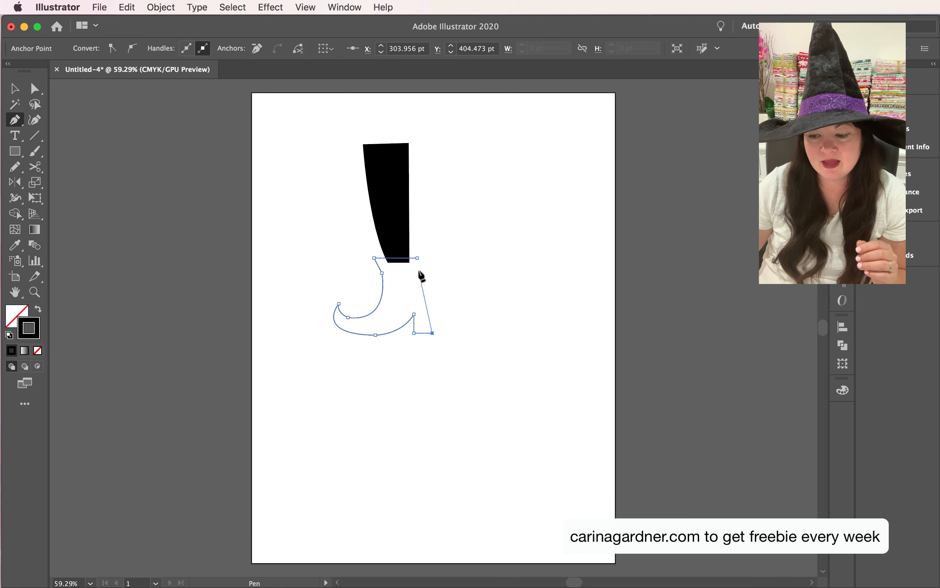
{"action": "left_click_drag", "start_coordinate": [417, 271], "coordinate": [399, 259]}
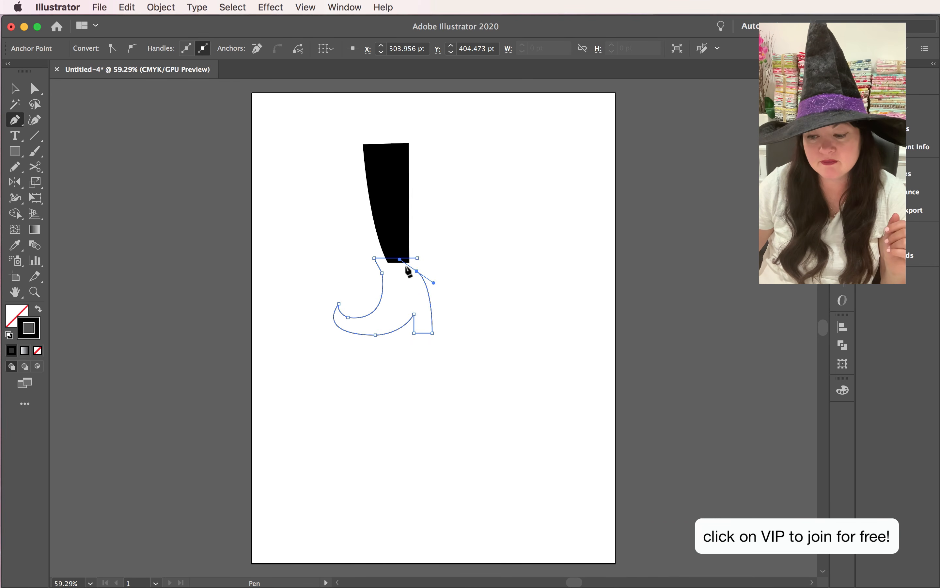
{"action": "left_click", "coordinate": [417, 271]}
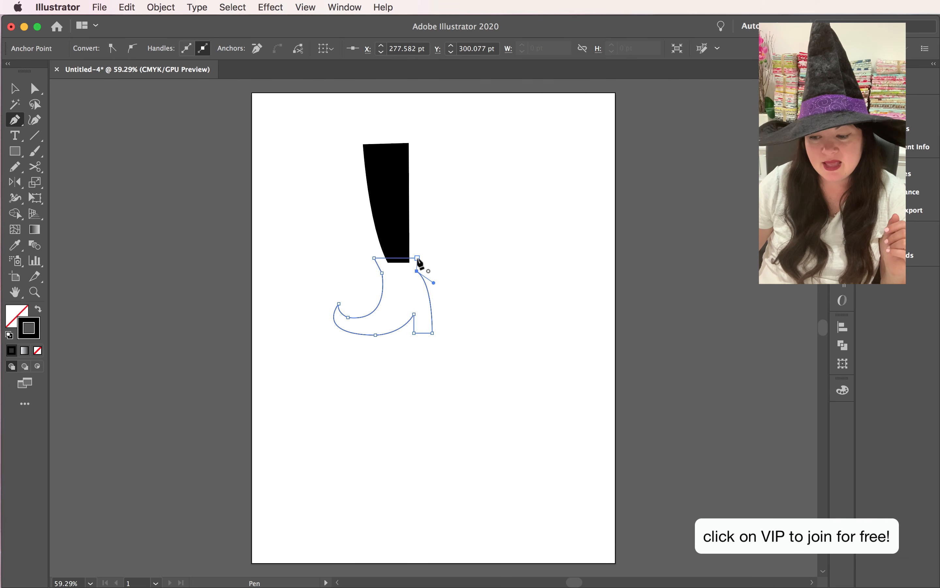
{"action": "left_click", "coordinate": [417, 258]}
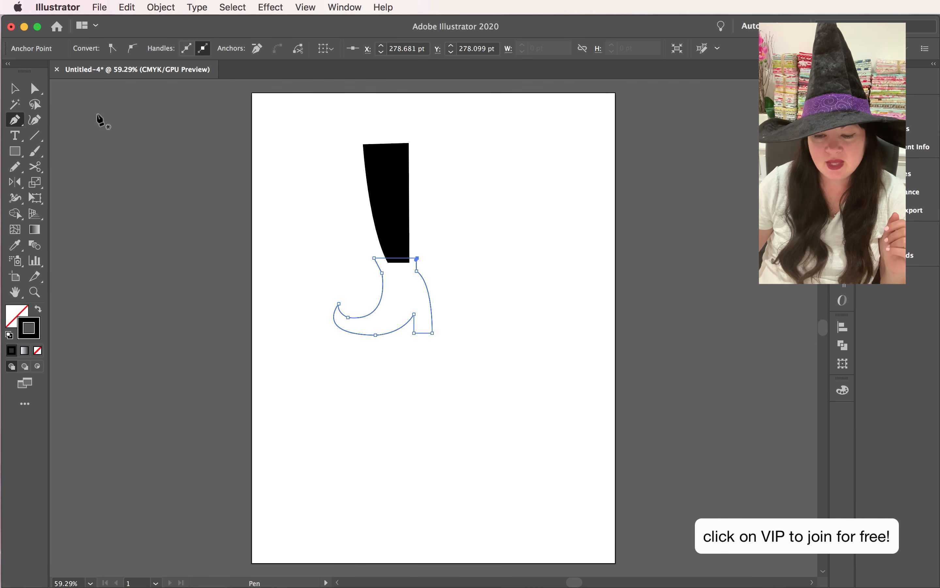
{"action": "left_click", "coordinate": [14, 88]}
{"action": "left_click", "coordinate": [411, 375]}
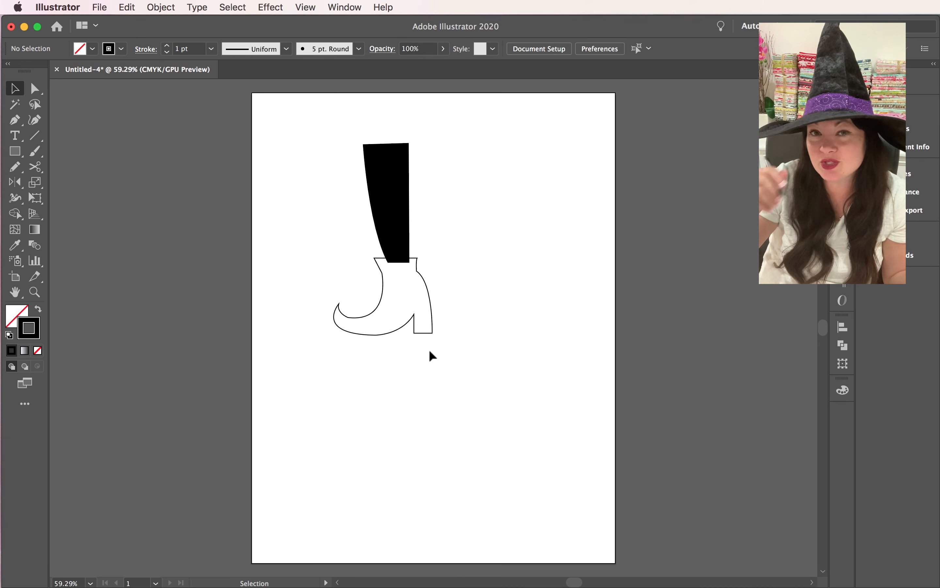
Swap the boot's fill and stroke to make it solid black without an outline, then deselect it
{"action": "left_click", "coordinate": [364, 295]}
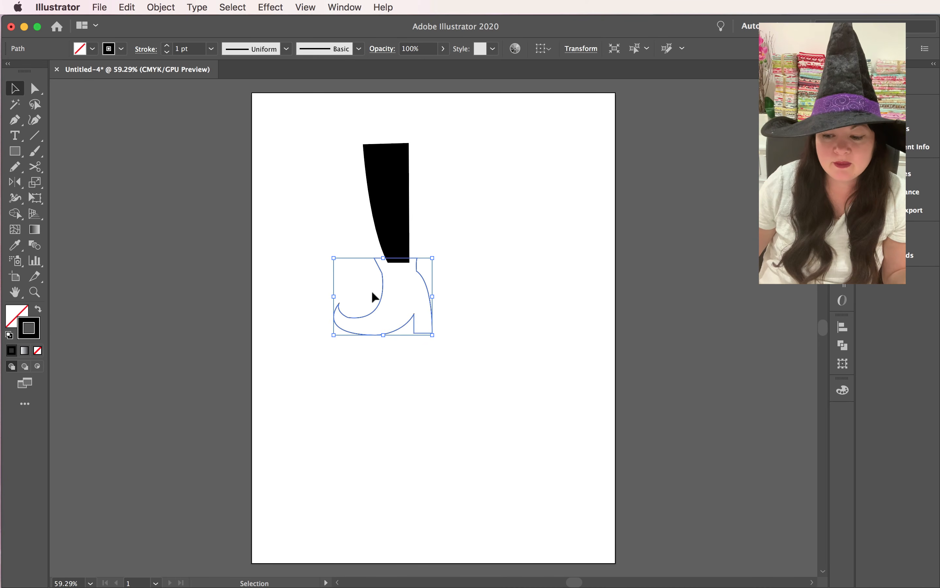
{"action": "left_click", "coordinate": [38, 310]}
{"action": "left_click", "coordinate": [303, 364]}
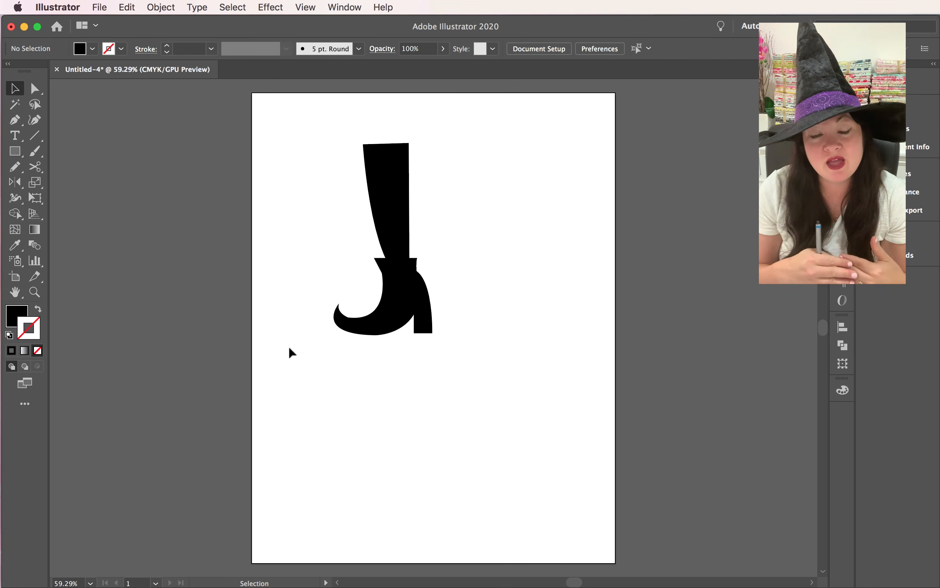
Display the Pathfinder operations and draw four thin horizontal rectangles across the leg as stocking stripes, extending past both edges
{"action": "left_click", "coordinate": [357, 7]}
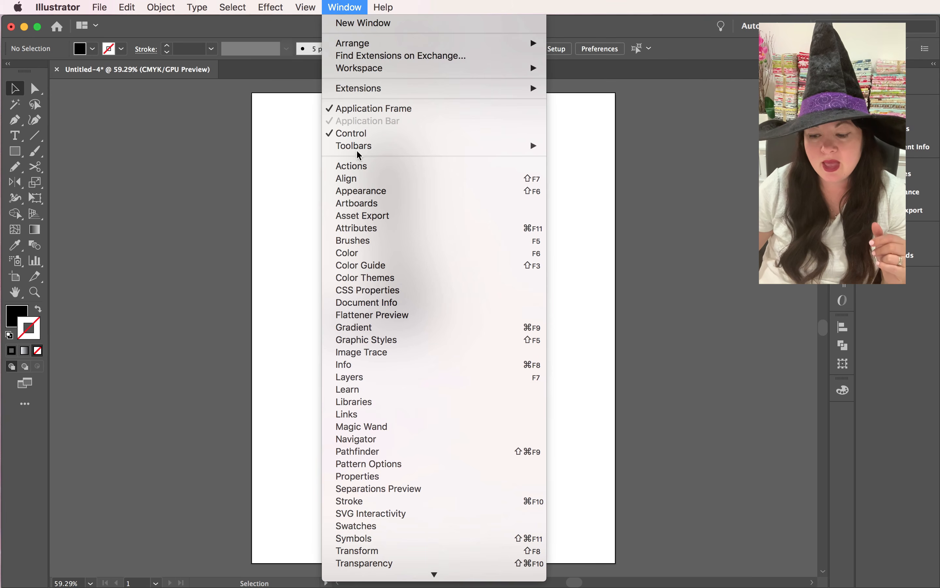
{"action": "left_click", "coordinate": [397, 453]}
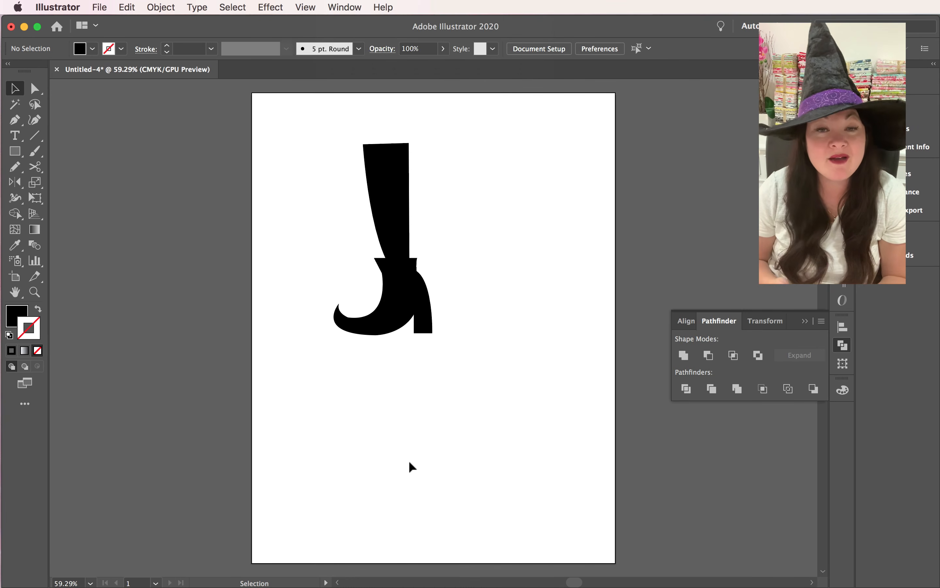
{"action": "left_click", "coordinate": [15, 150]}
{"action": "left_click_drag", "start_coordinate": [346, 156], "coordinate": [429, 164]}
{"action": "left_click_drag", "start_coordinate": [382, 185], "coordinate": [430, 189]}
{"action": "left_click_drag", "start_coordinate": [350, 201], "coordinate": [428, 212]}
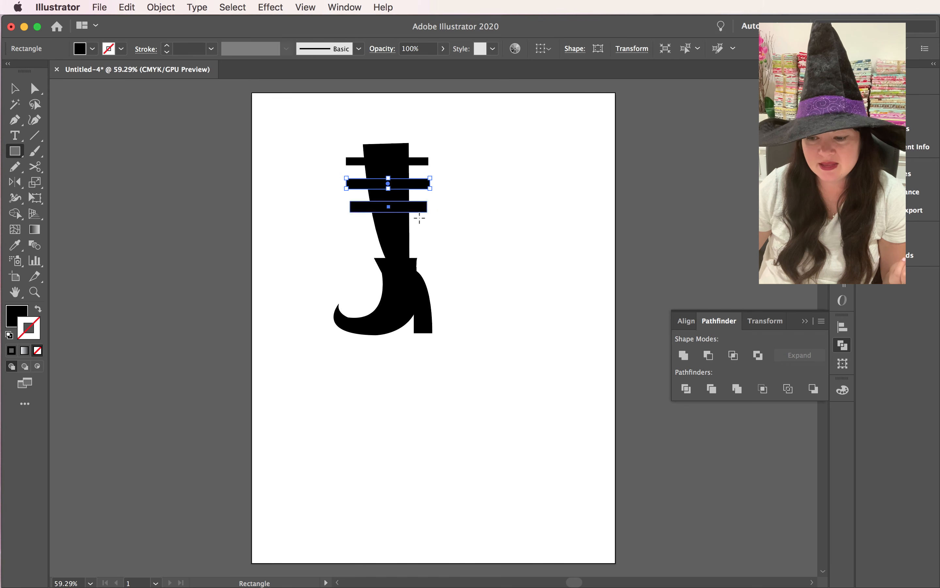
{"action": "left_click_drag", "start_coordinate": [353, 228], "coordinate": [432, 235]}
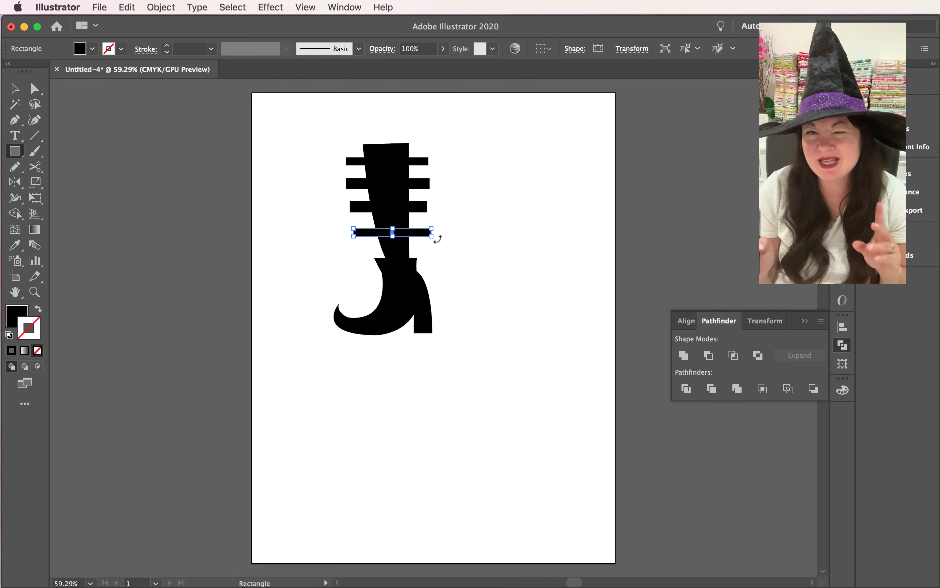
Select the leg with its four stripe rectangles, apply Pathfinder Trim, and ungroup the pieces
{"action": "left_click", "coordinate": [14, 90]}
{"action": "left_click_drag", "start_coordinate": [342, 130], "coordinate": [425, 234]}
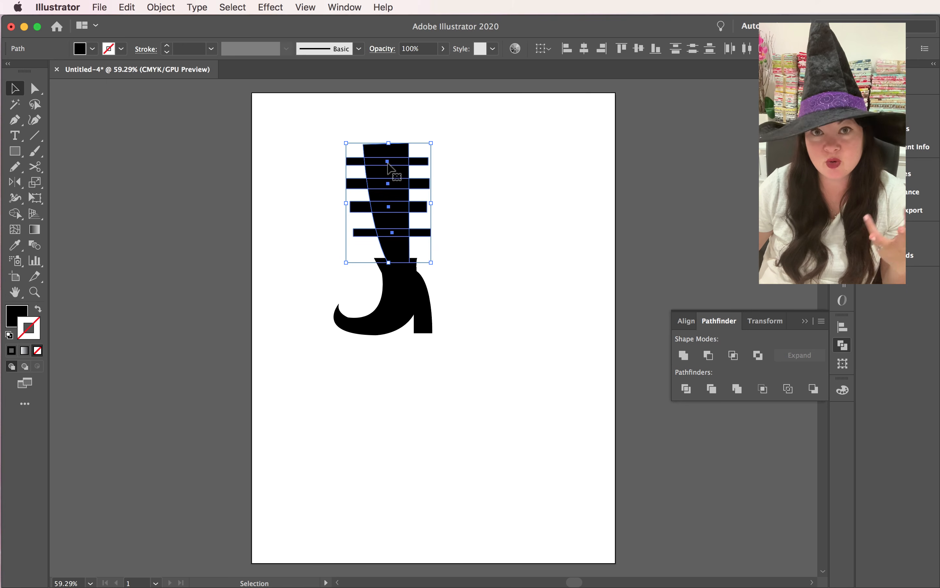
{"action": "left_click", "coordinate": [712, 389]}
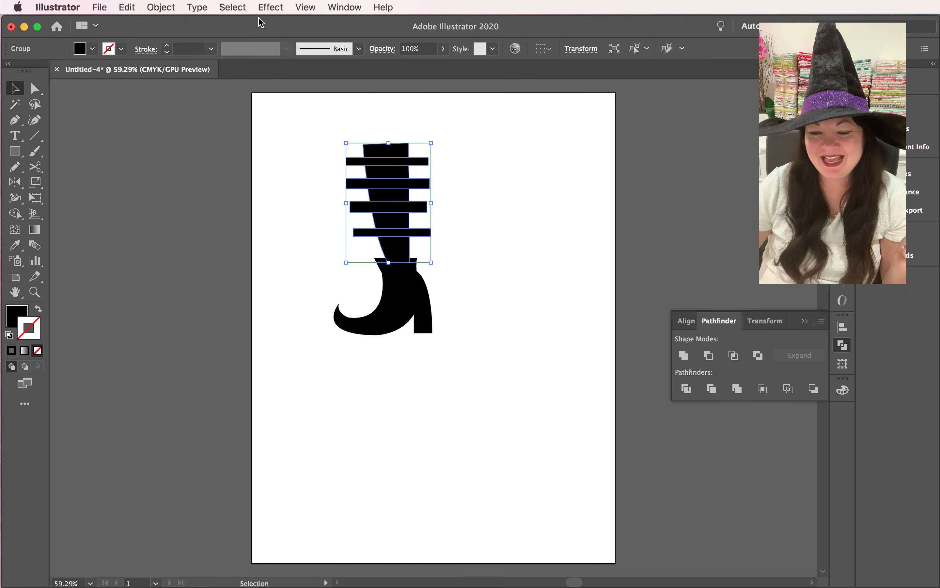
{"action": "left_click", "coordinate": [158, 7]}
{"action": "left_click", "coordinate": [186, 80]}
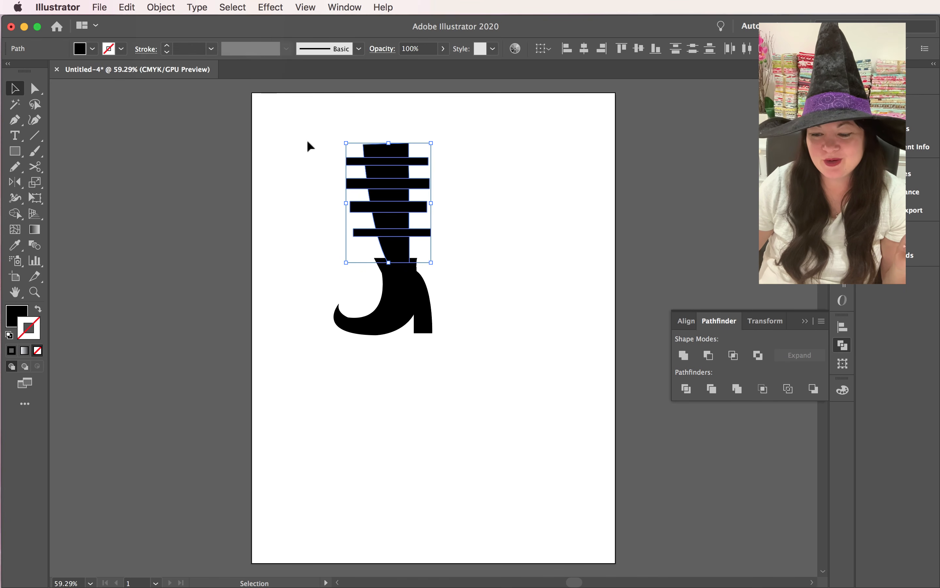
Delete the four stripe rectangles and their overlaps with the leg, leaving only the separated black bands of the stocking
{"action": "left_click_drag", "start_coordinate": [323, 151], "coordinate": [357, 246]}
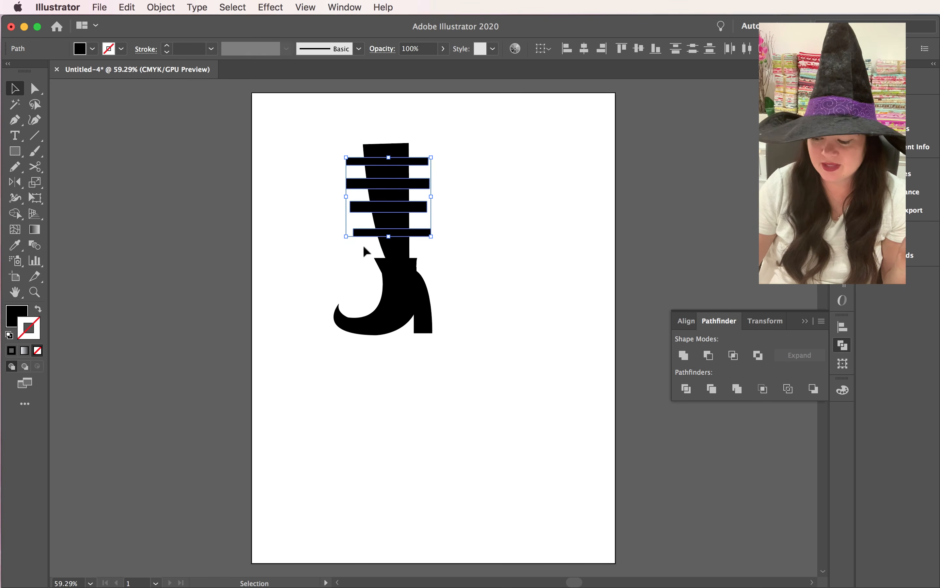
{"action": "key", "text": "Delete"}
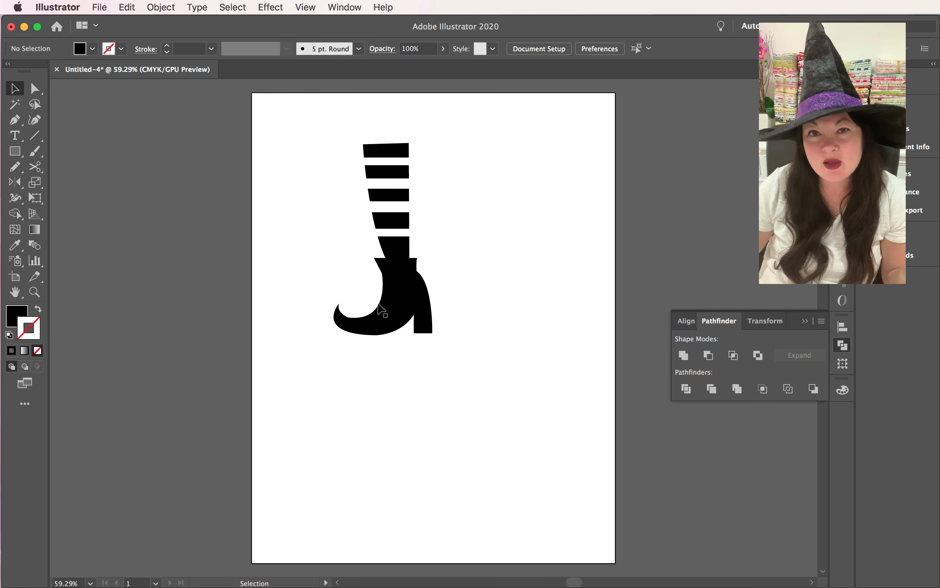
Draw a small buckle rectangle overlapping the front of the boot's ankle and swap its fill and stroke to make it outline only
{"action": "left_click", "coordinate": [16, 155]}
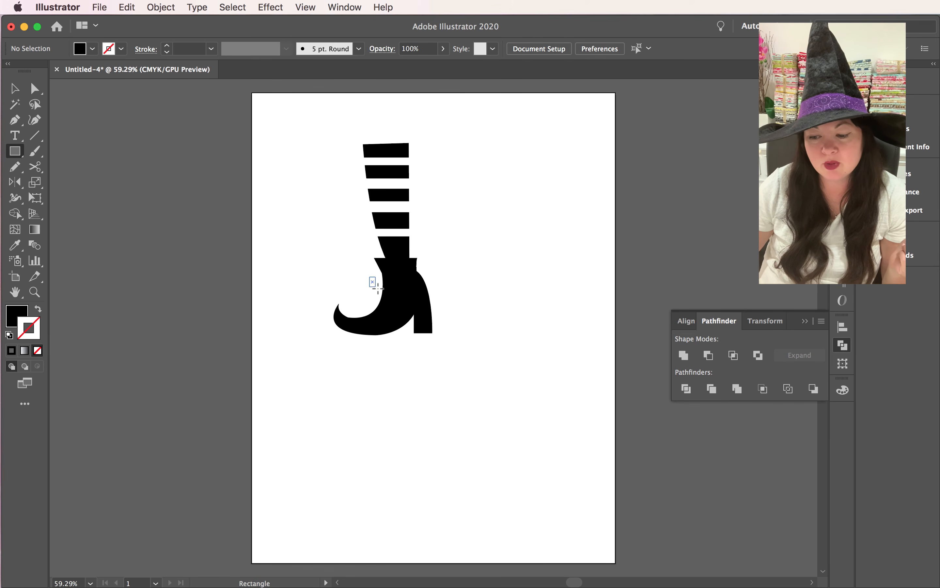
{"action": "left_click_drag", "start_coordinate": [377, 288], "coordinate": [394, 297]}
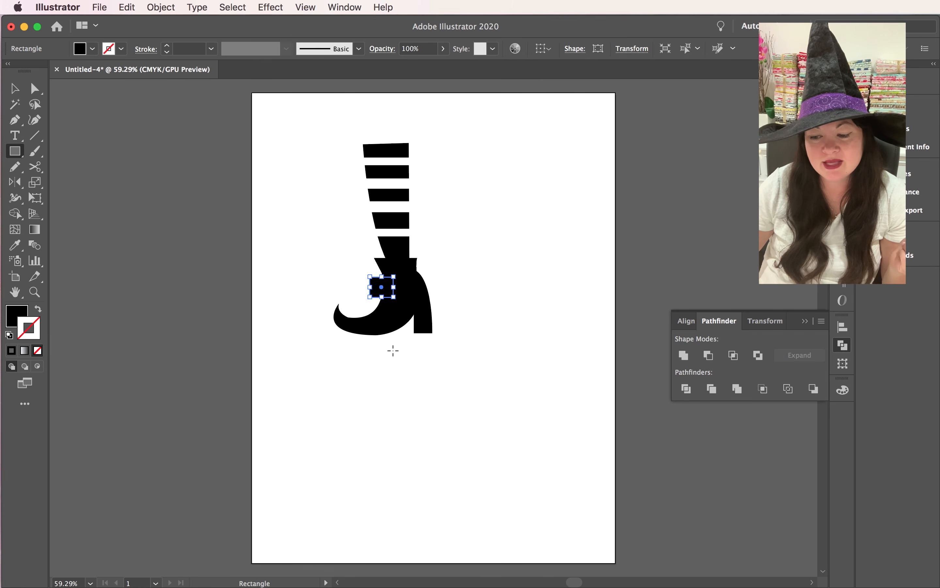
{"action": "left_click", "coordinate": [39, 310]}
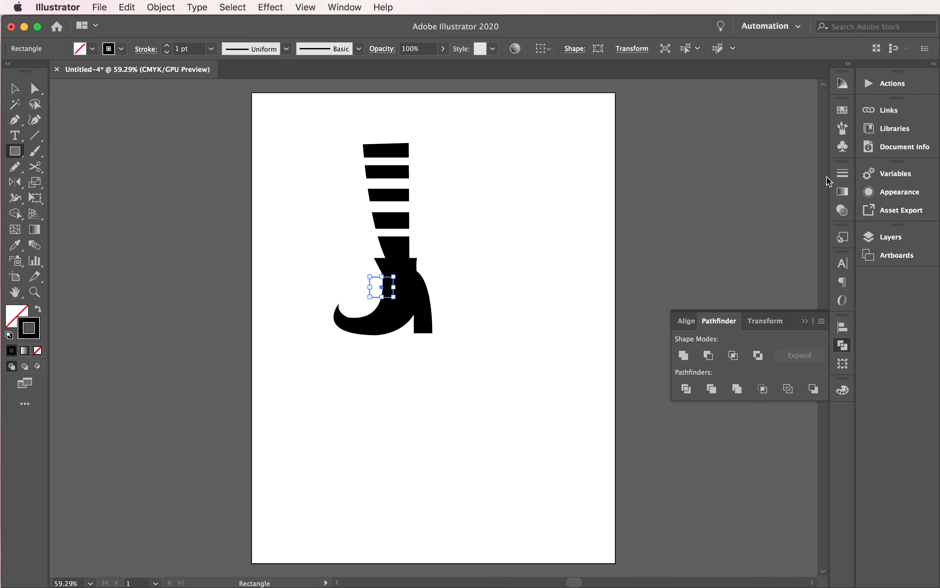
Display the Stroke settings, set the buckle rectangle's outline weight to 4 pt, and deselect it
{"action": "left_click", "coordinate": [842, 175]}
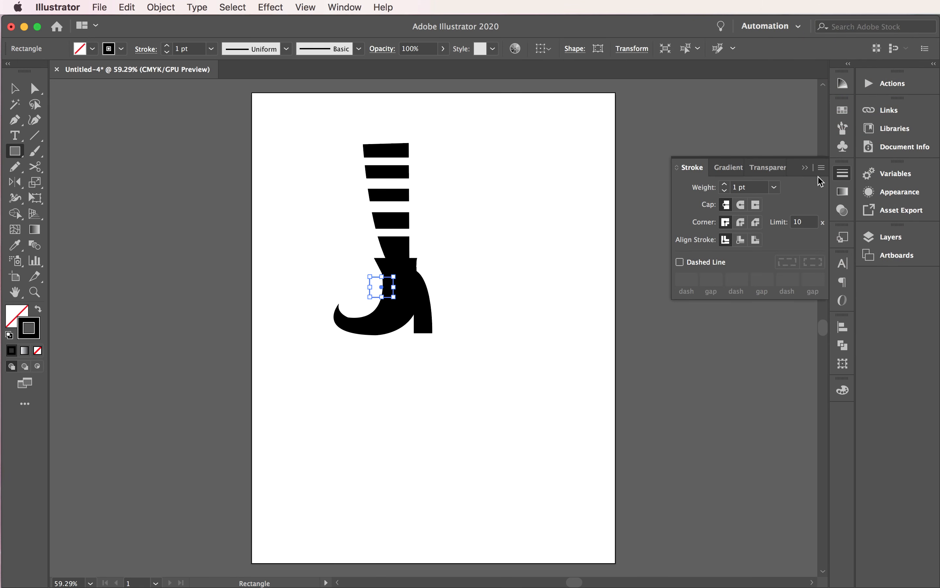
{"action": "left_click", "coordinate": [360, 8]}
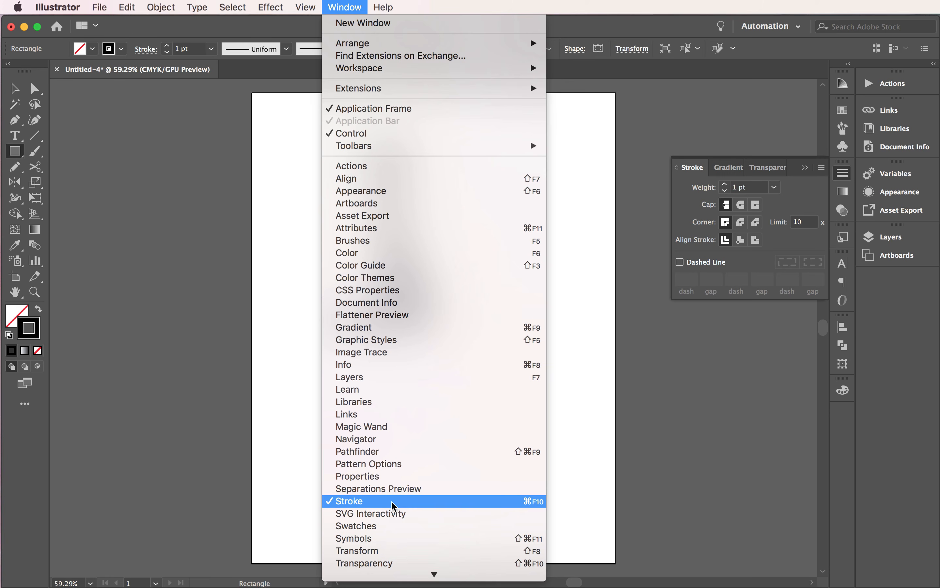
{"action": "left_click", "coordinate": [587, 500]}
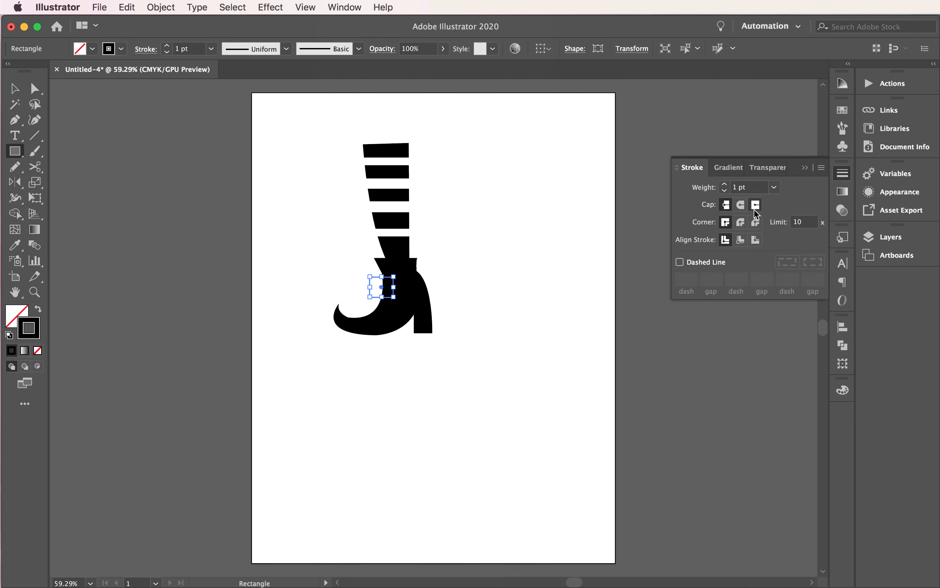
{"action": "left_click", "coordinate": [773, 187]}
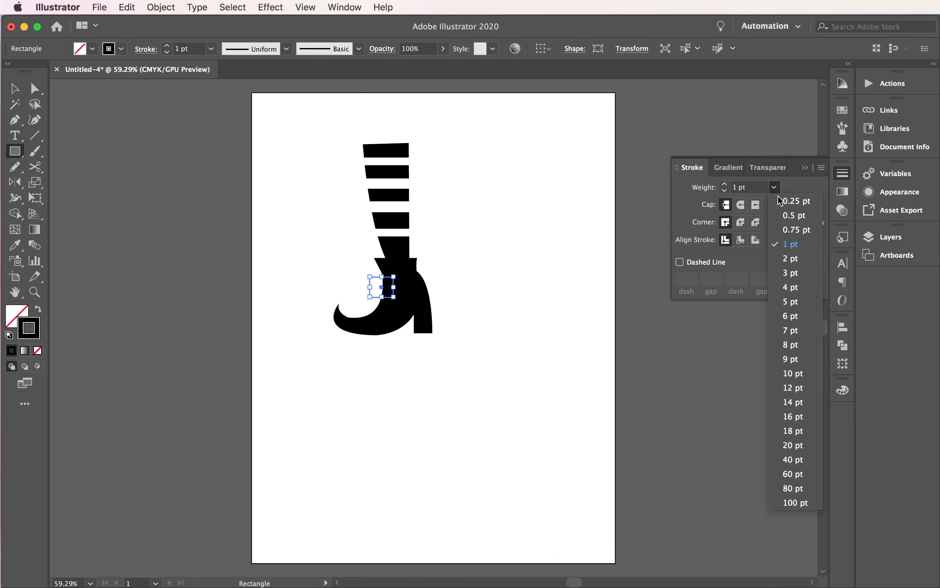
{"action": "left_click", "coordinate": [785, 288]}
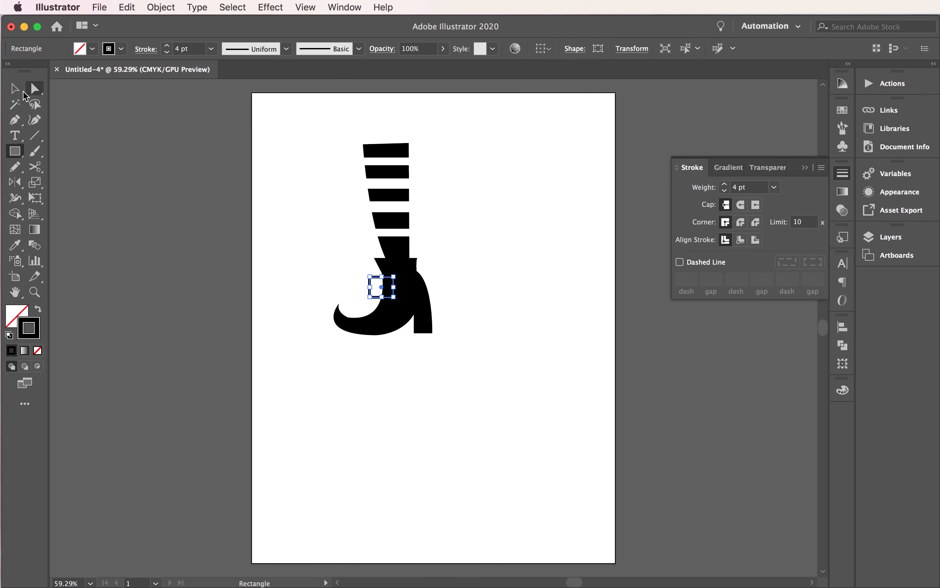
{"action": "key", "text": "v"}
{"action": "left_click", "coordinate": [542, 330]}
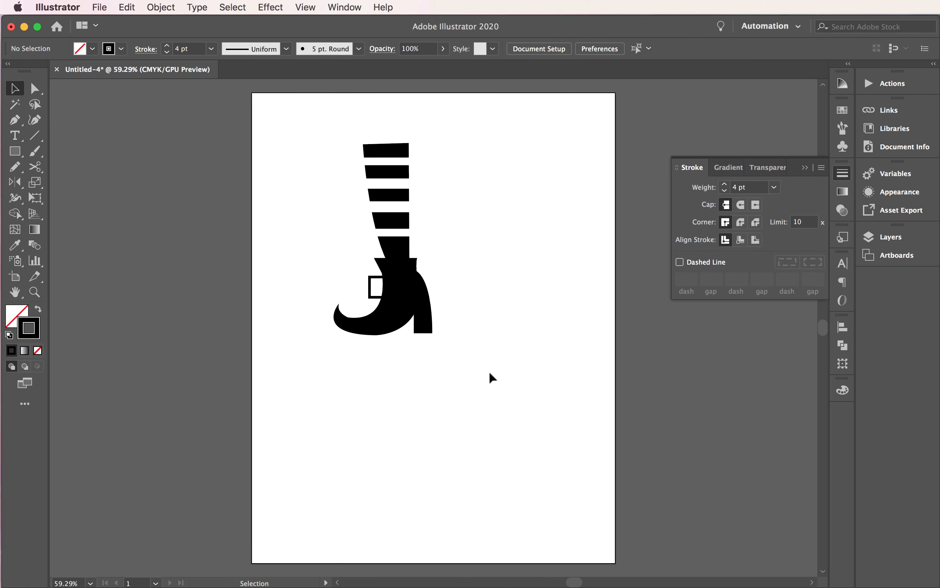
Thicken the buckle rectangle's outline to 6 pt and nudge it slightly up and outward from the boot's front
{"action": "left_click", "coordinate": [382, 292]}
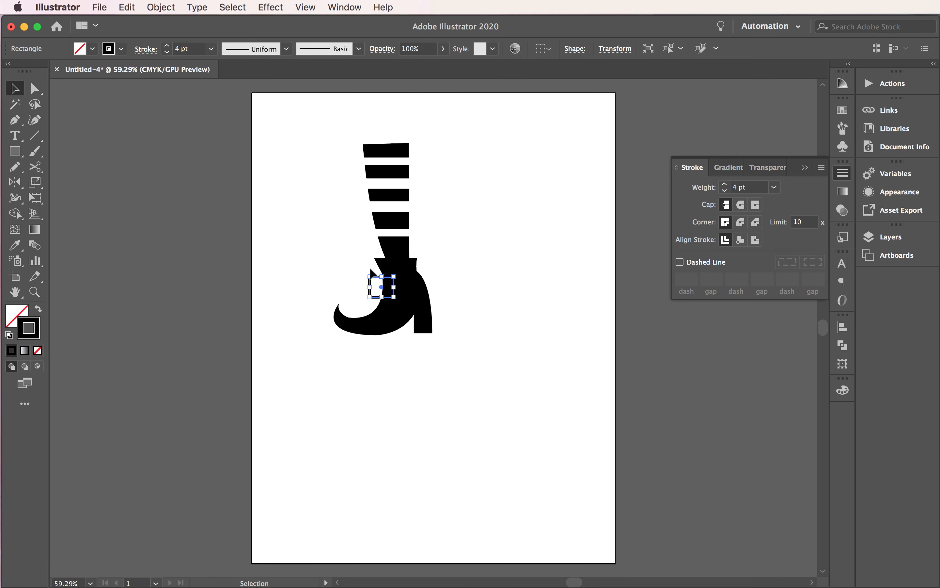
{"action": "left_click", "coordinate": [36, 293]}
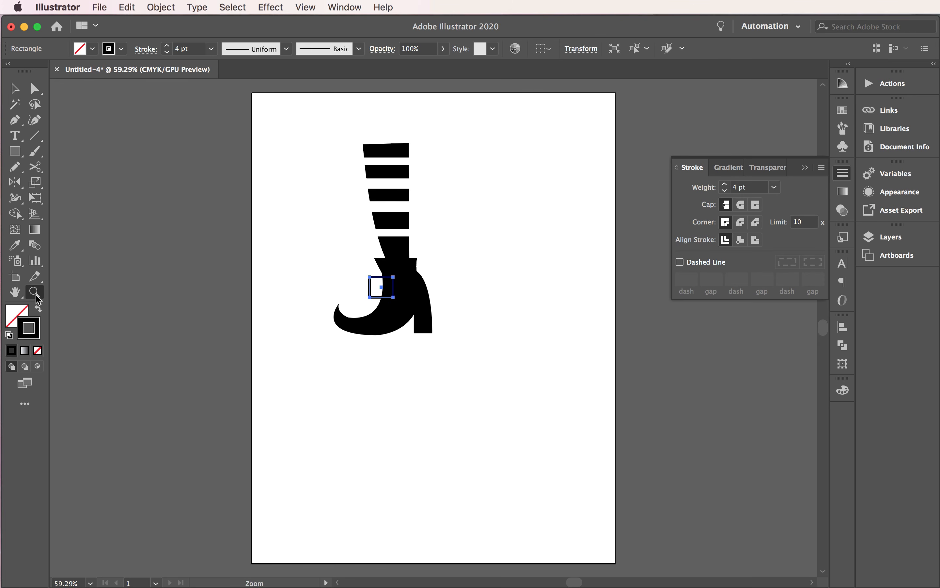
{"action": "left_click", "coordinate": [407, 306]}
{"action": "left_click", "coordinate": [456, 329]}
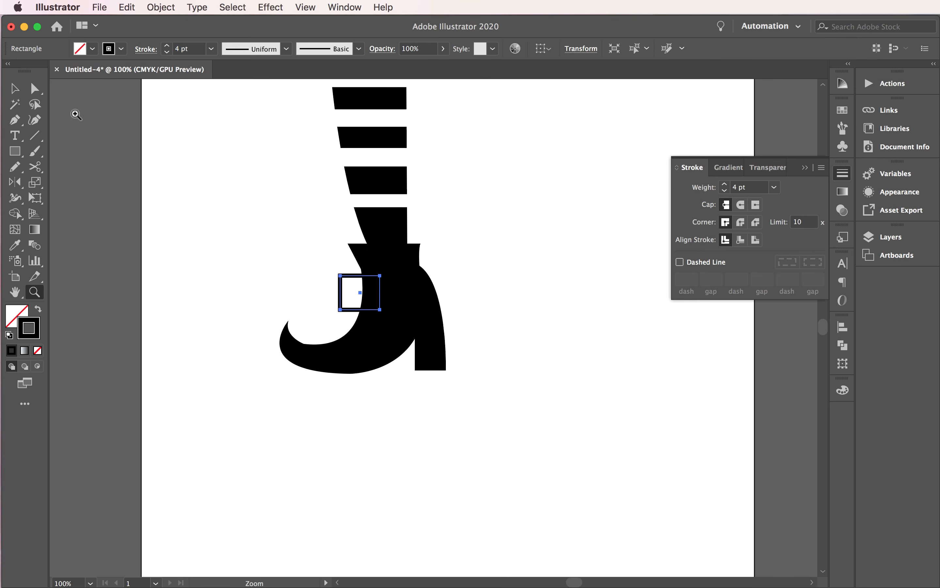
{"action": "left_click", "coordinate": [16, 90]}
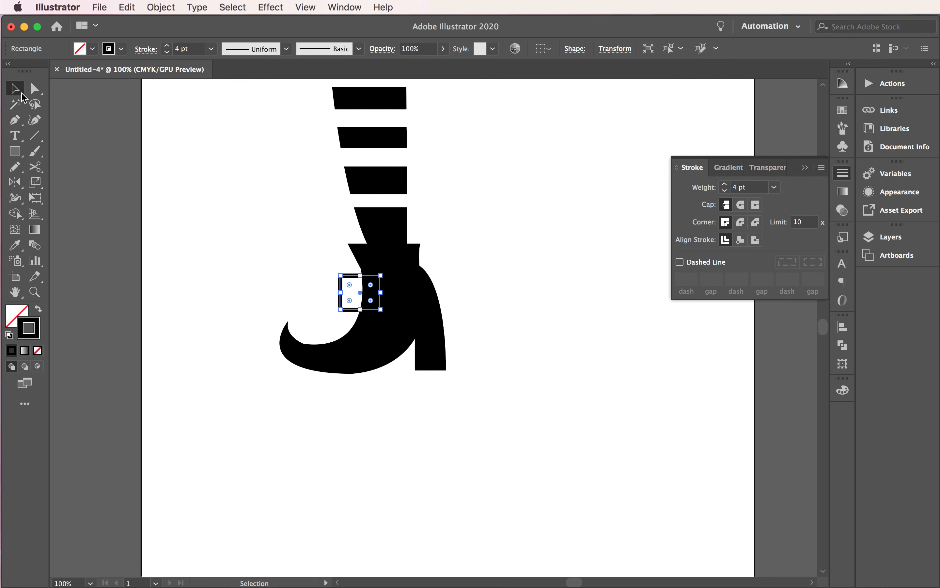
{"action": "left_click", "coordinate": [774, 187]}
{"action": "left_click", "coordinate": [789, 315]}
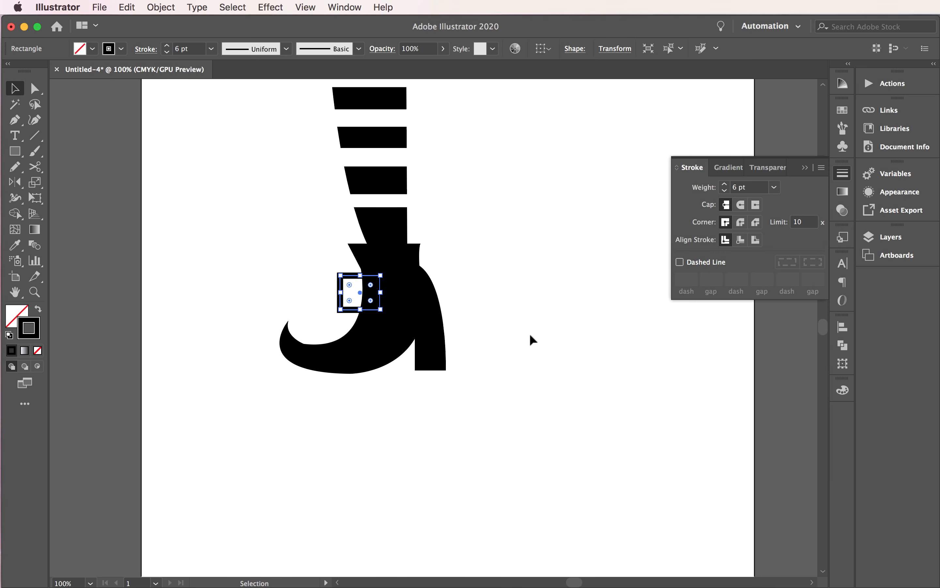
{"action": "left_click", "coordinate": [533, 339]}
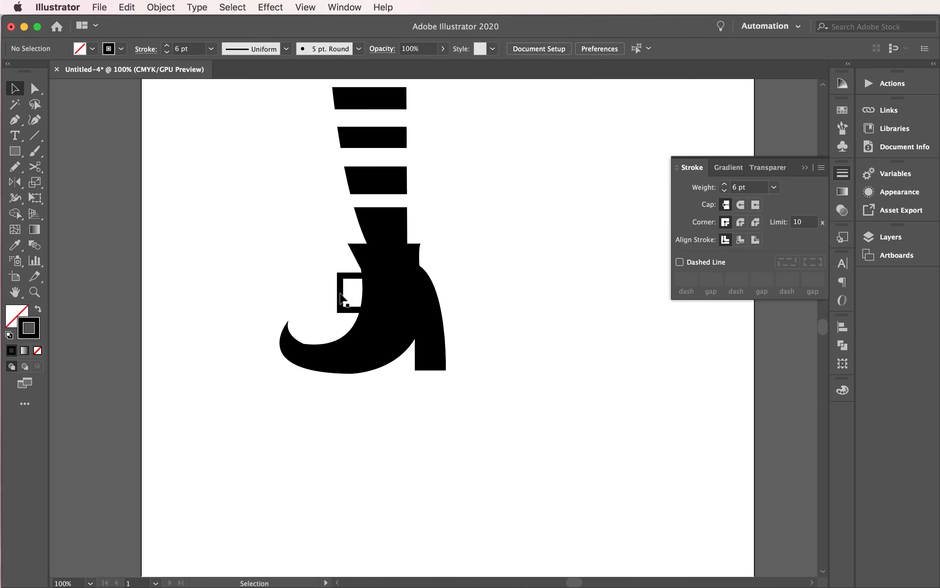
{"action": "left_click_drag", "start_coordinate": [341, 298], "coordinate": [338, 293]}
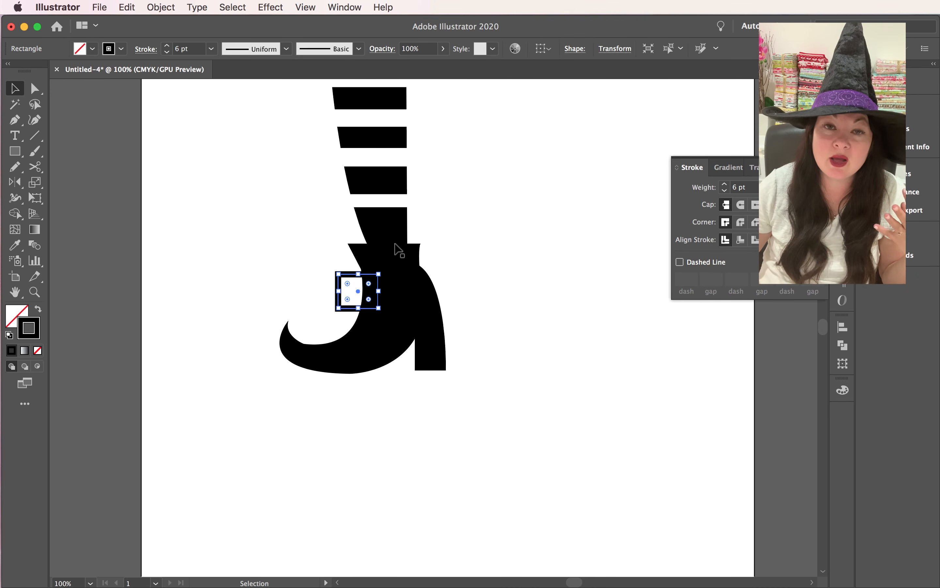
Expand the buckle rectangle with both Fill and Stroke included to convert its outline into a shape
{"action": "left_click", "coordinate": [166, 6]}
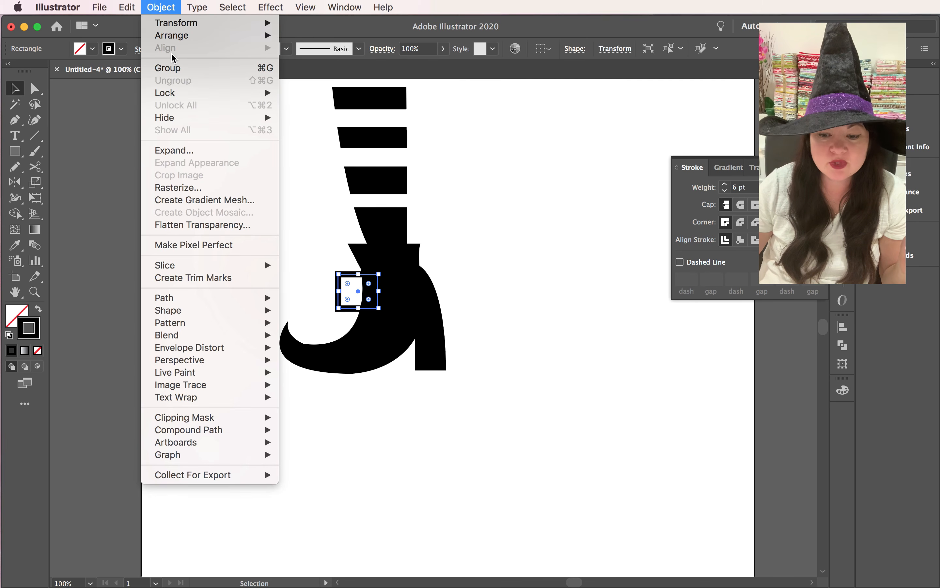
{"action": "left_click", "coordinate": [207, 153]}
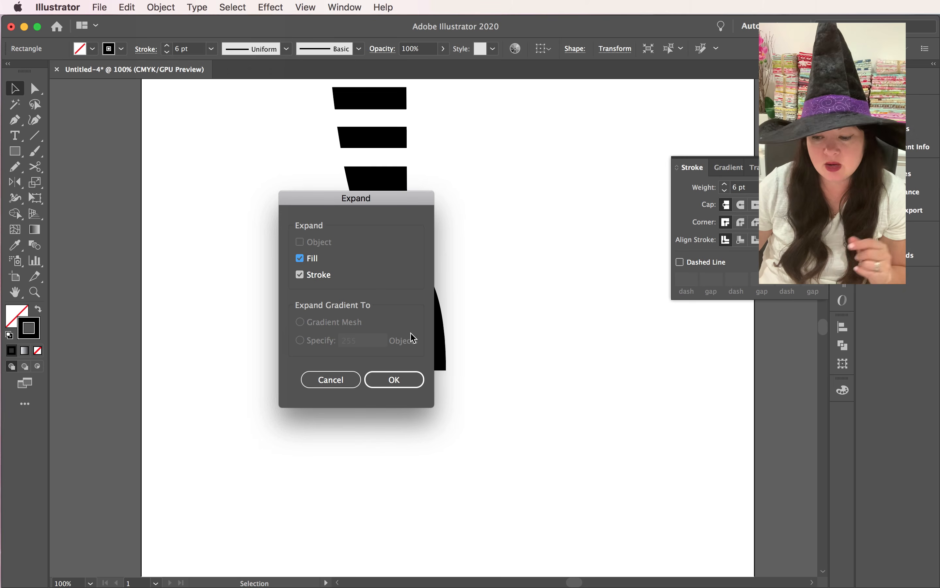
{"action": "left_click", "coordinate": [395, 380]}
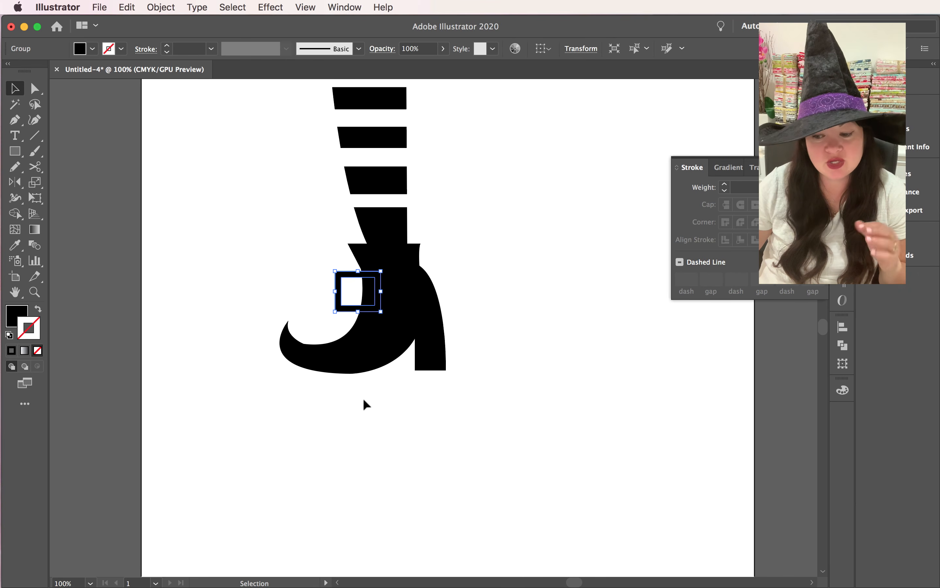
Select the boot together with the expanded buckle, apply Pathfinder Trim, ungroup the pieces, and deselect them
{"action": "left_click", "coordinate": [403, 321], "text": "shift"}
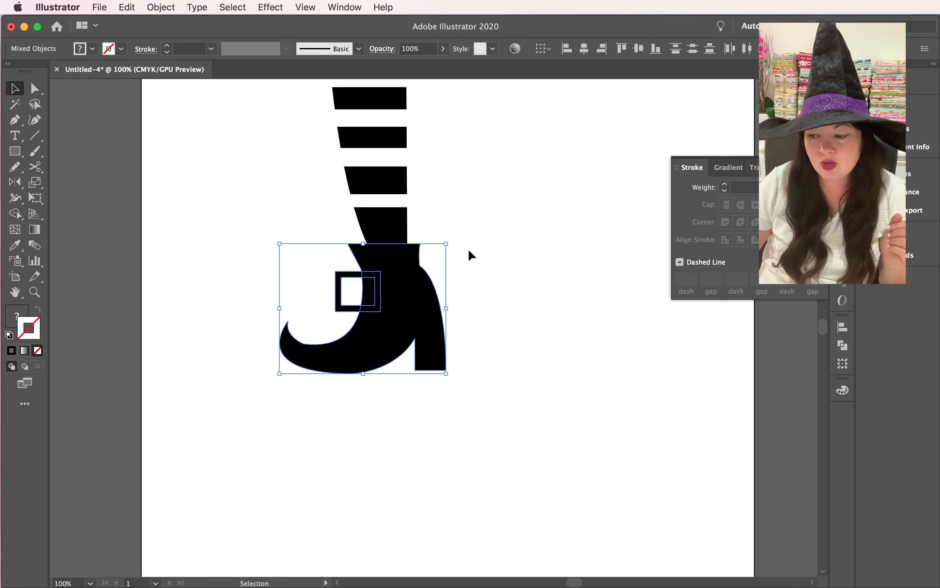
{"action": "left_click", "coordinate": [843, 345]}
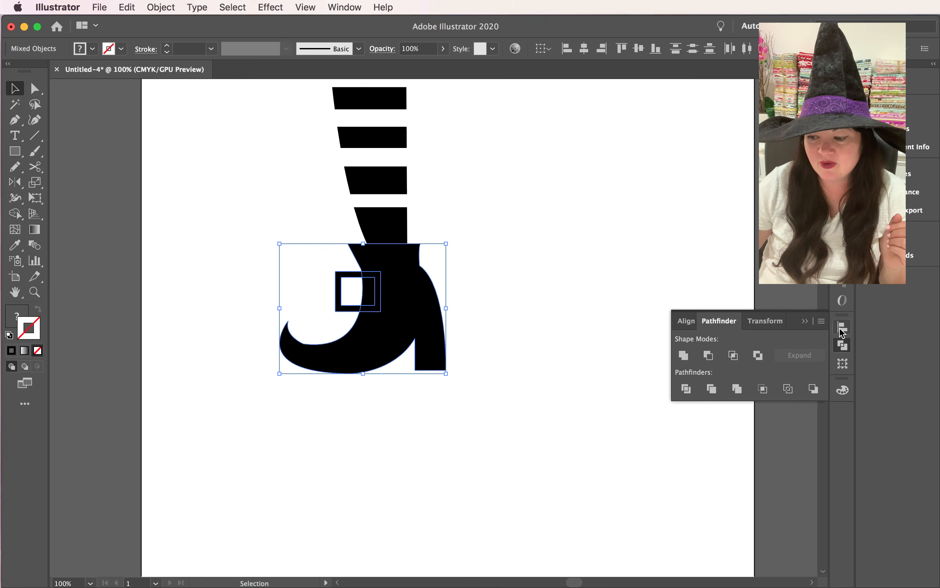
{"action": "left_click", "coordinate": [713, 389]}
{"action": "left_click", "coordinate": [162, 6]}
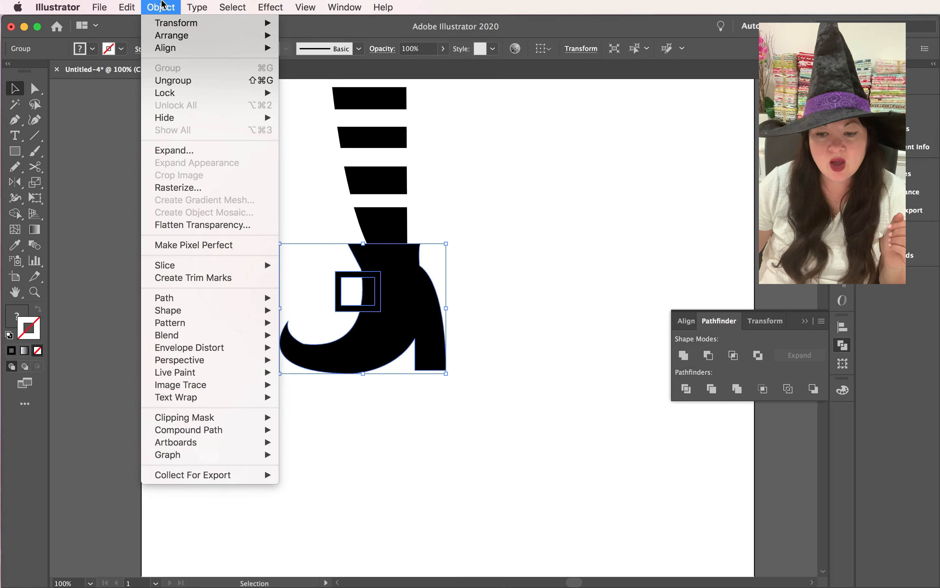
{"action": "left_click", "coordinate": [173, 80]}
{"action": "left_click", "coordinate": [311, 292]}
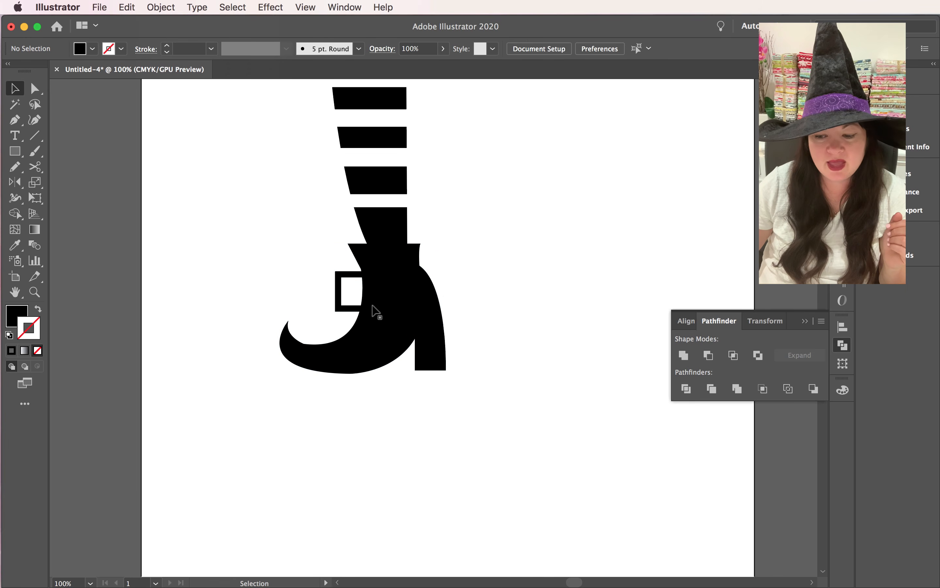
Move the black buckle frame away from the boot to the artboard's left edge, exposing the buckle cutout, and deselect it
{"action": "left_click_drag", "start_coordinate": [349, 308], "coordinate": [143, 220]}
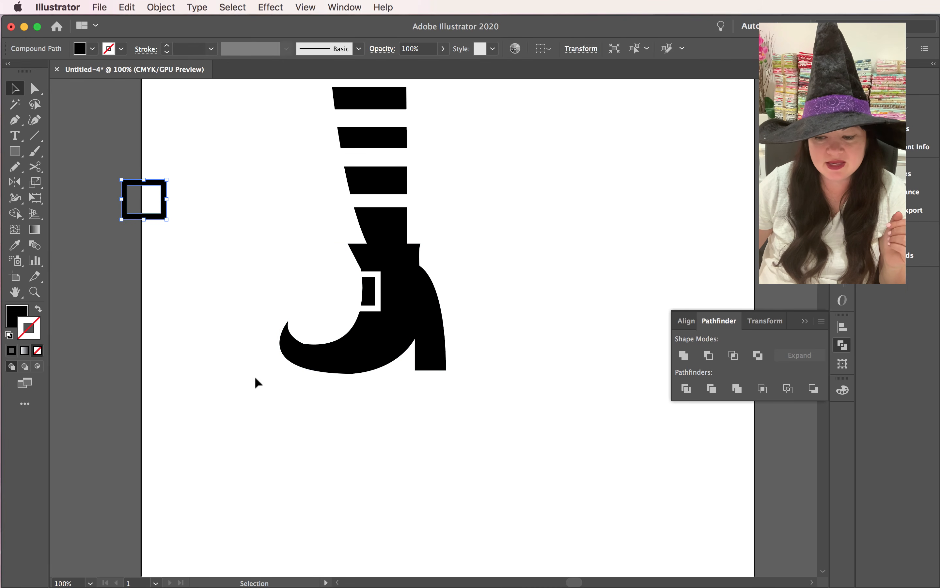
{"action": "left_click", "coordinate": [253, 377]}
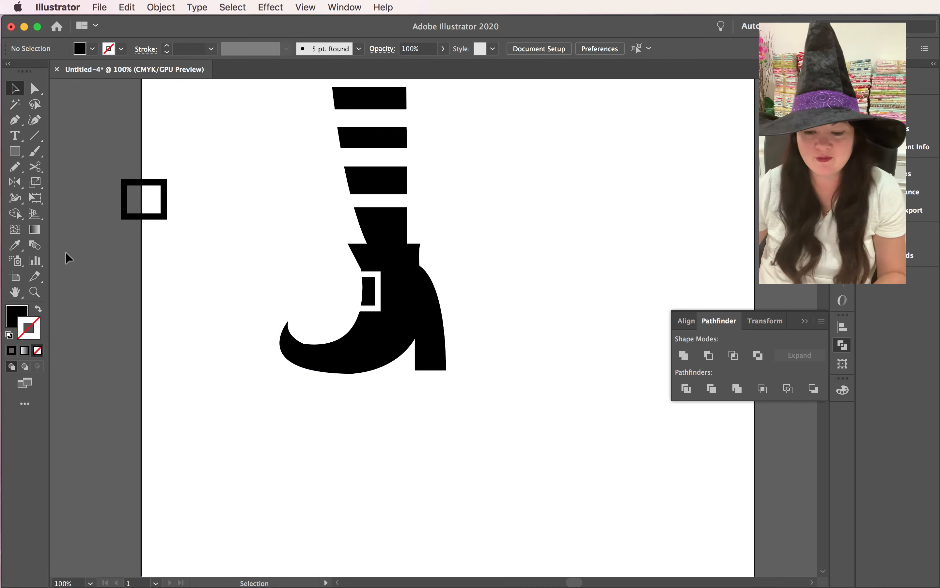
{"action": "left_click", "coordinate": [35, 292]}
{"action": "left_click", "coordinate": [374, 230], "text": "alt"}
{"action": "scroll", "coordinate": [436, 288], "scroll_direction": "down", "scroll_amount": 1}
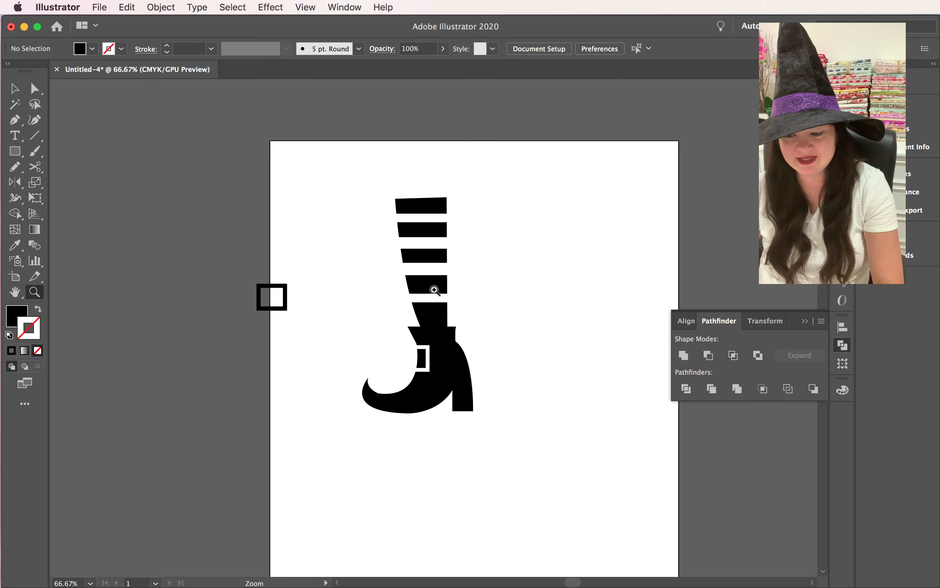
{"action": "scroll", "coordinate": [435, 287], "scroll_direction": "down", "scroll_amount": 2}
{"action": "left_click", "coordinate": [19, 85]}
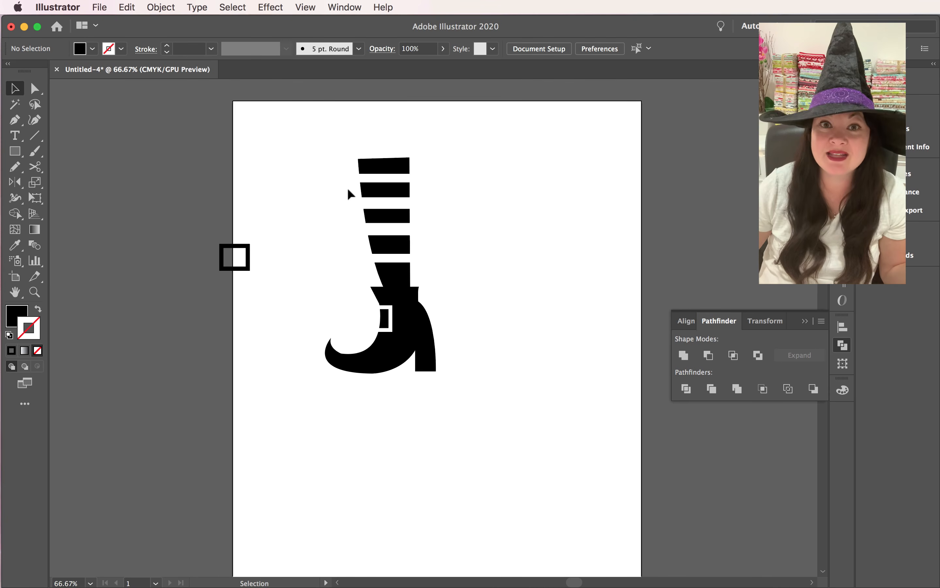